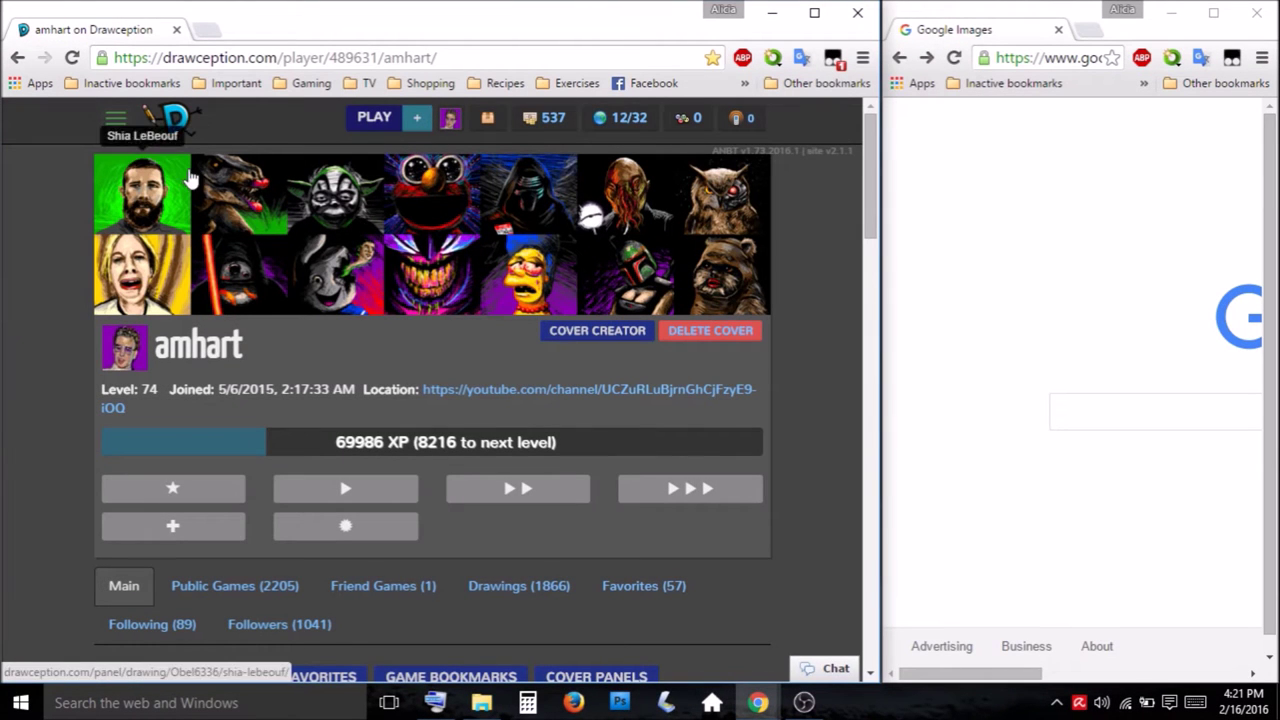
Start a Drawception drawing game and search Google Images for "gorilla" in the other browser window
{"action": "left_click", "coordinate": [372, 130]}
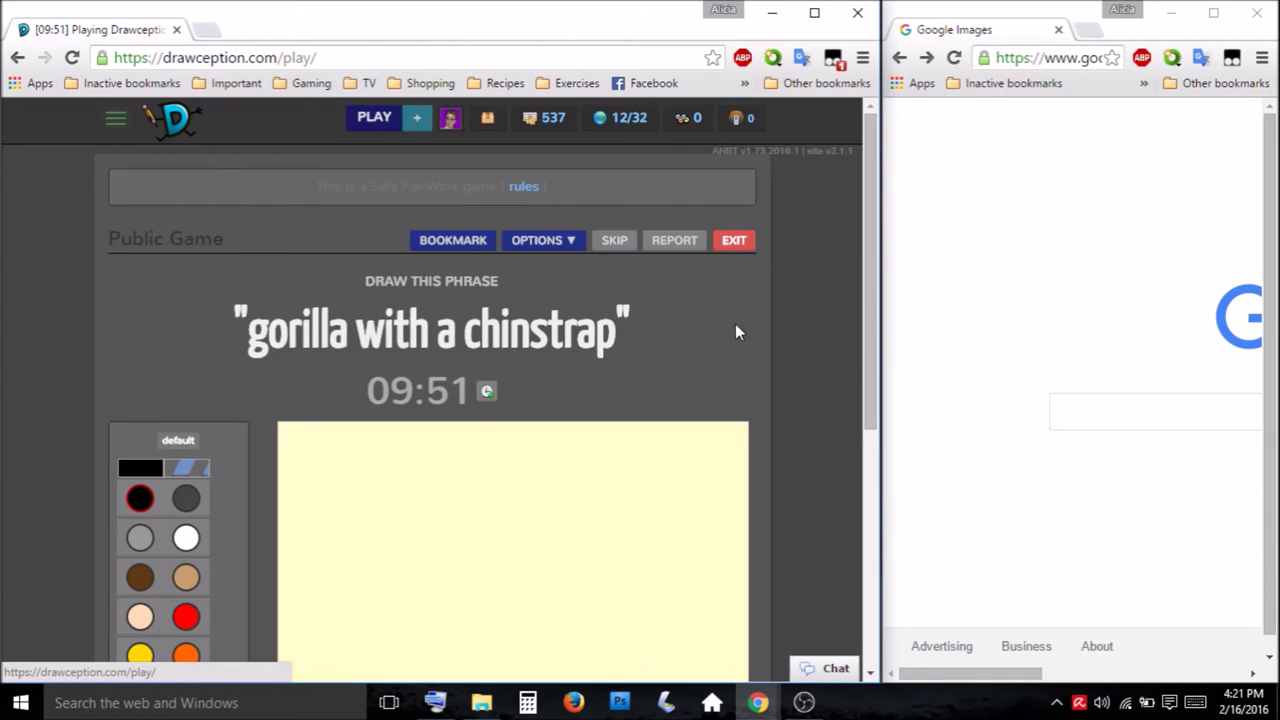
{"action": "left_click", "coordinate": [1104, 410]}
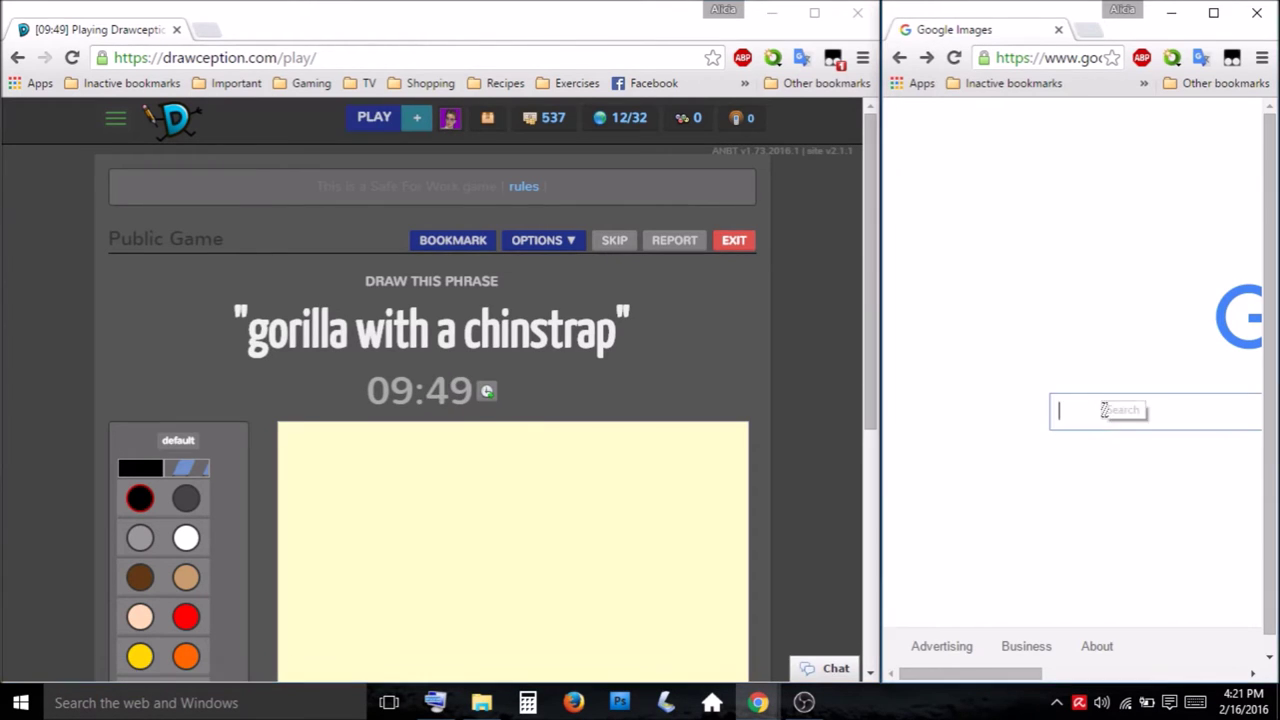
{"action": "type", "text": "gorilla"}
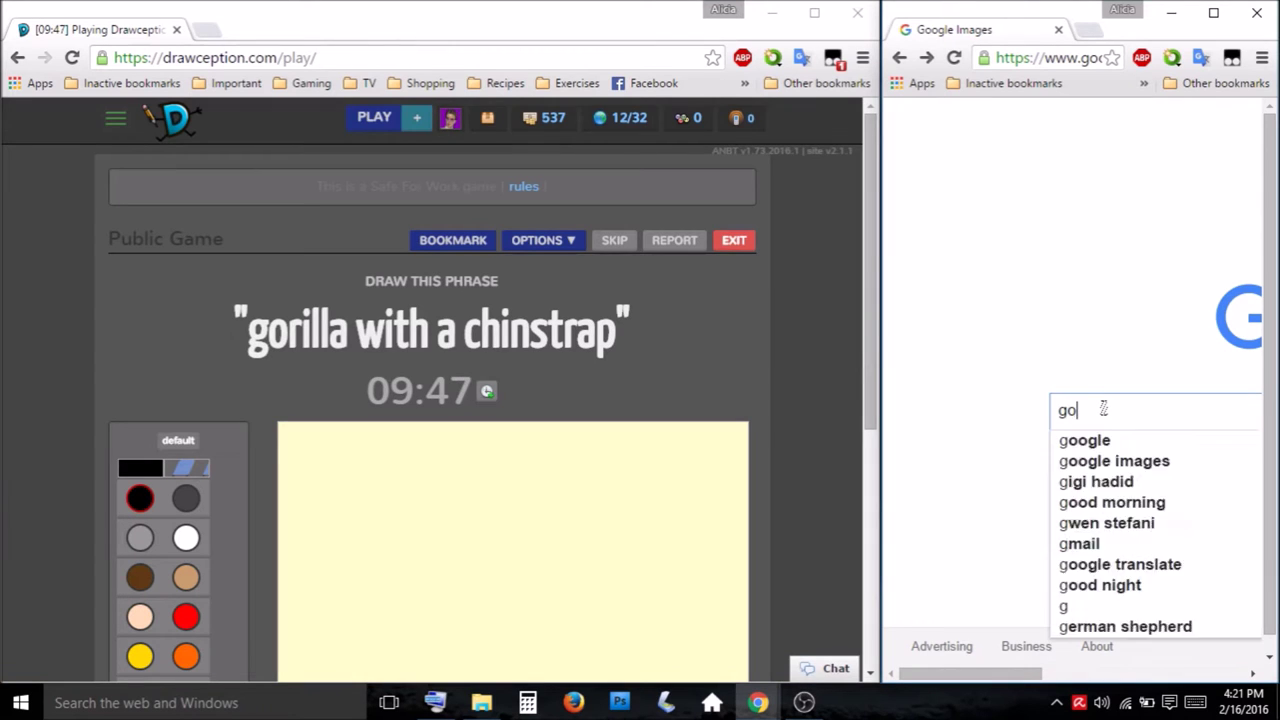
{"action": "key", "text": "Return"}
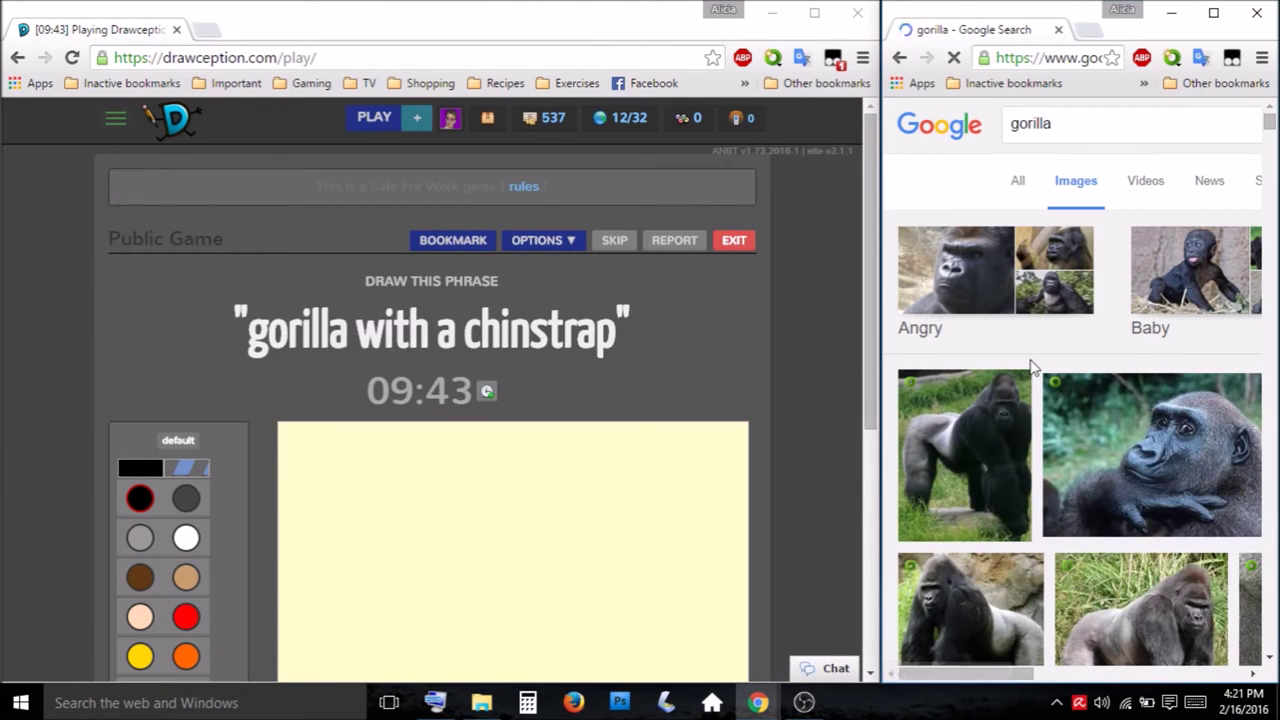
Find the front-facing gorilla portrait with a white background among the image results and open its larger preview as a reference
{"action": "scroll", "coordinate": [1040, 350], "scroll_direction": "down", "scroll_amount": 3}
{"action": "scroll", "coordinate": [1043, 350], "scroll_direction": "down", "scroll_amount": 3}
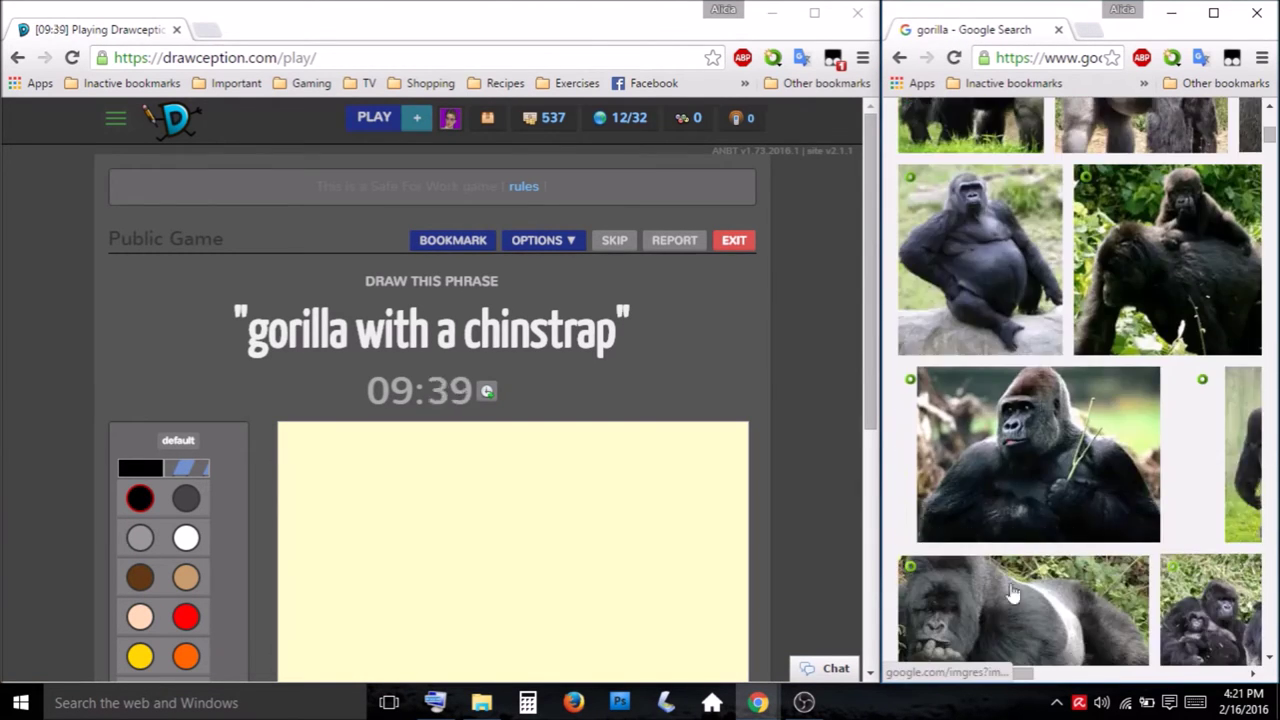
{"action": "scroll", "coordinate": [1014, 594], "scroll_direction": "down", "scroll_amount": 3}
{"action": "scroll", "coordinate": [1095, 657], "scroll_direction": "right", "scroll_amount": 1}
{"action": "scroll", "coordinate": [1095, 657], "scroll_direction": "right", "scroll_amount": 2}
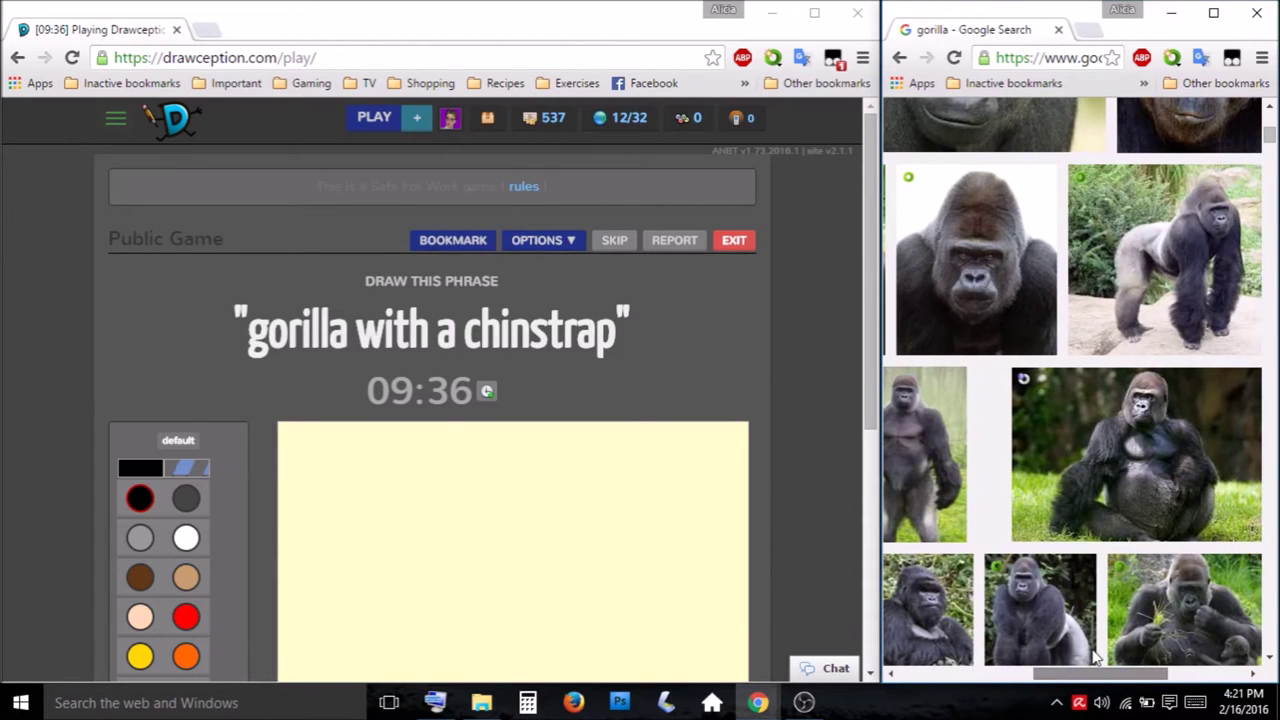
{"action": "scroll", "coordinate": [1110, 575], "scroll_direction": "up", "scroll_amount": 1}
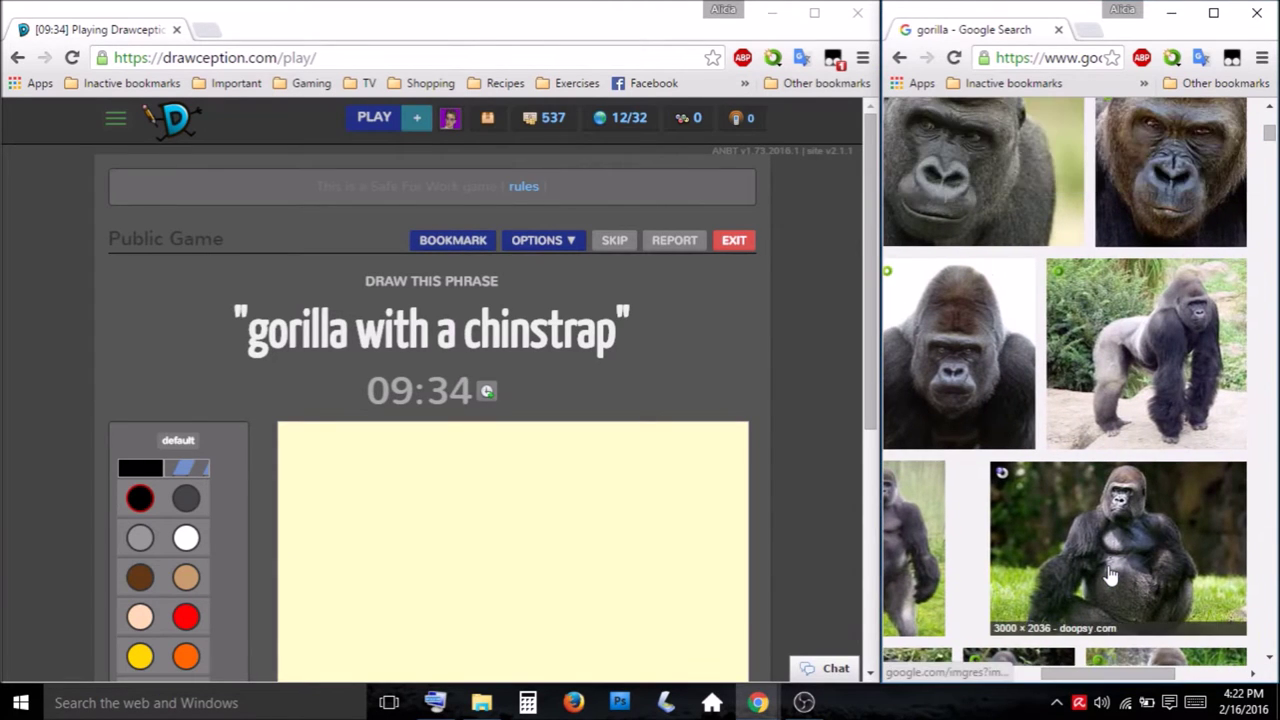
{"action": "scroll", "coordinate": [1110, 575], "scroll_direction": "up", "scroll_amount": 1}
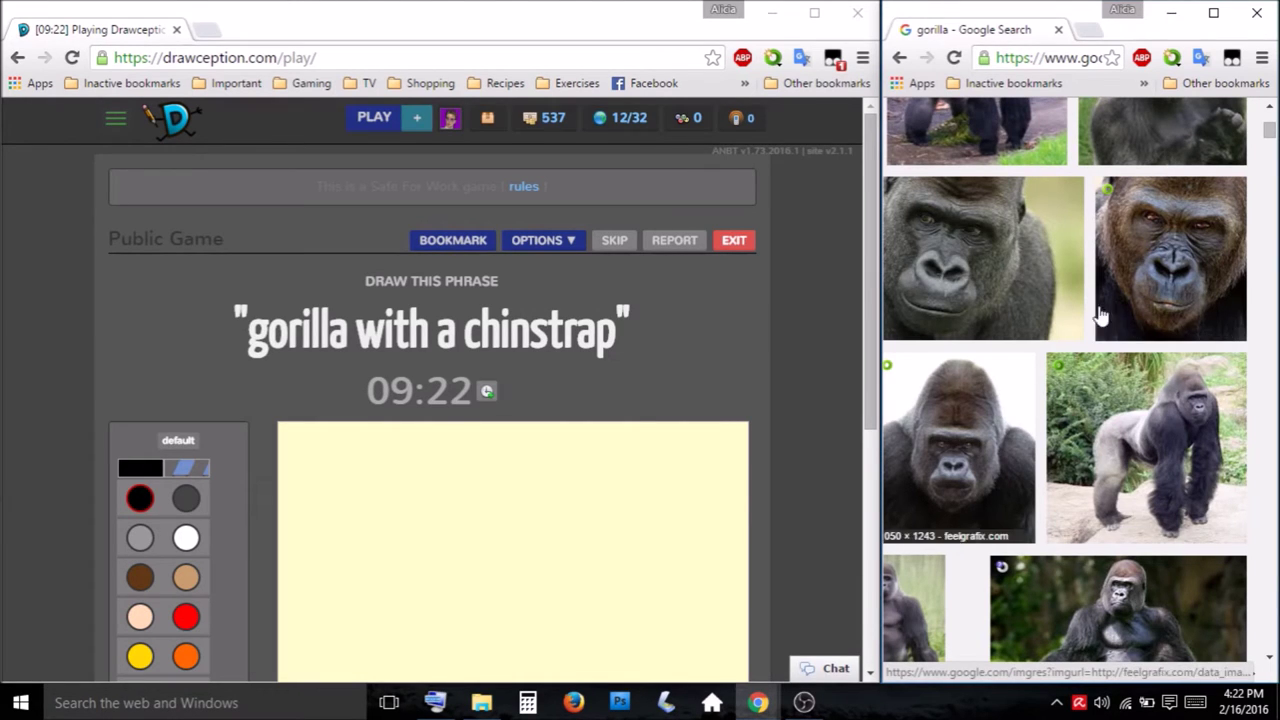
{"action": "left_click", "coordinate": [985, 405]}
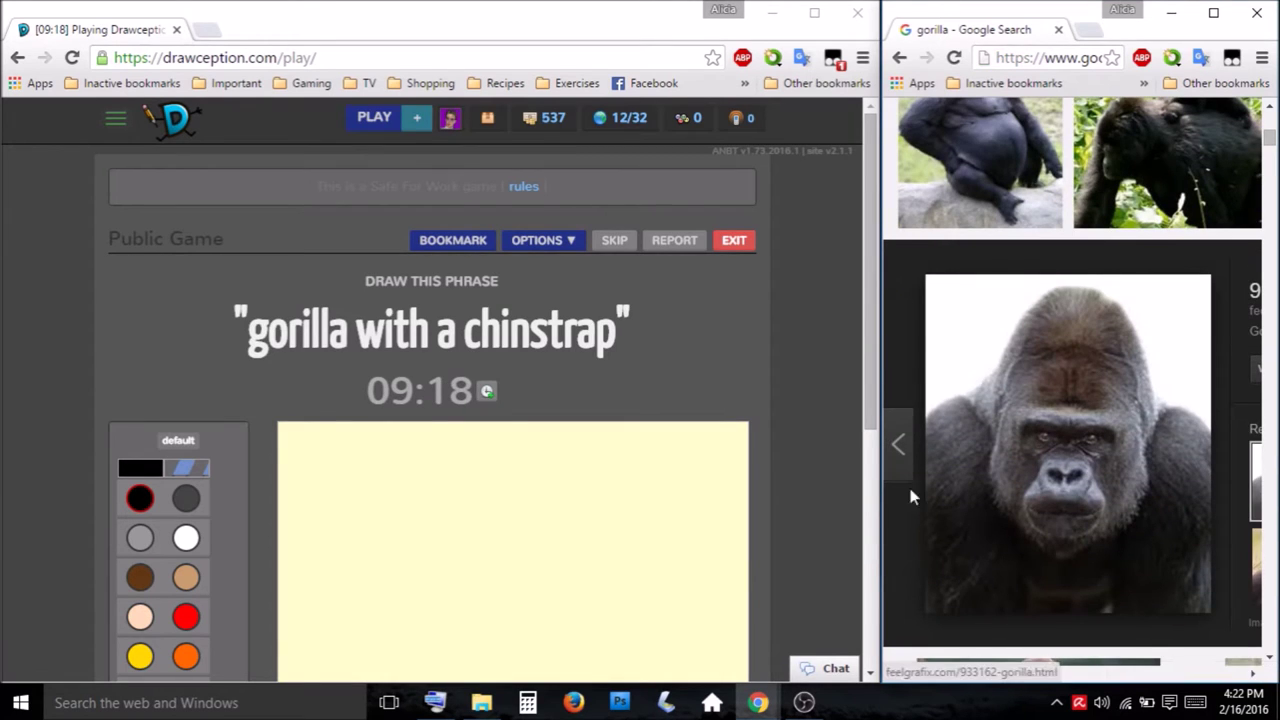
Fill the whole drawing canvas with black
{"action": "left_click_drag", "start_coordinate": [866, 374], "coordinate": [853, 459]}
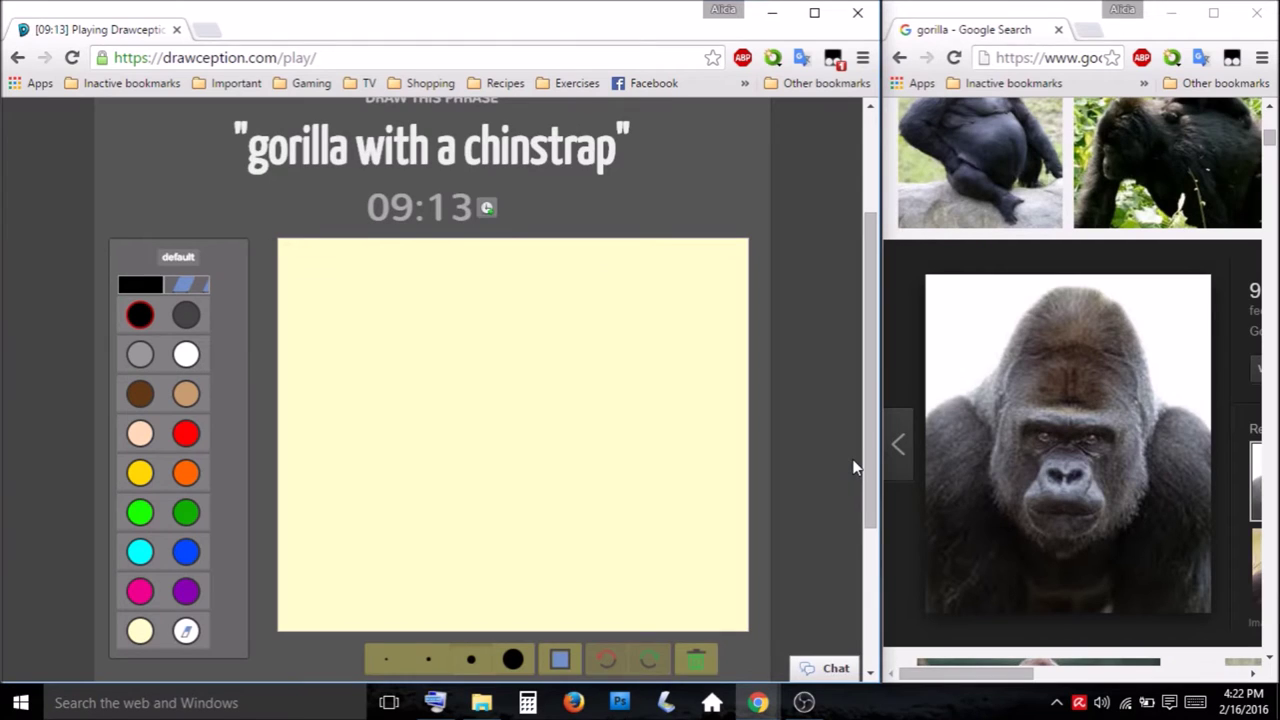
{"action": "left_click", "coordinate": [559, 658]}
{"action": "left_click", "coordinate": [457, 557]}
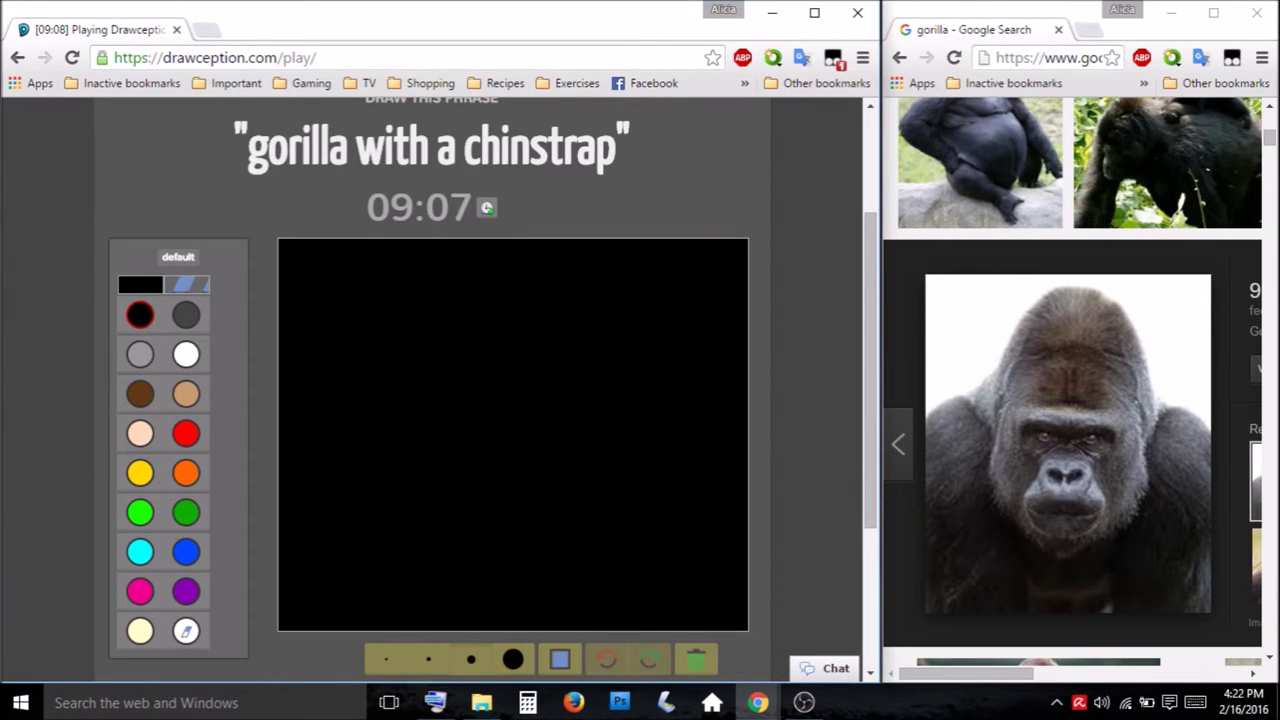
Sketch a curved band of thin dark grey fur strokes down the right side of the gorilla's head
{"action": "left_click", "coordinate": [186, 315]}
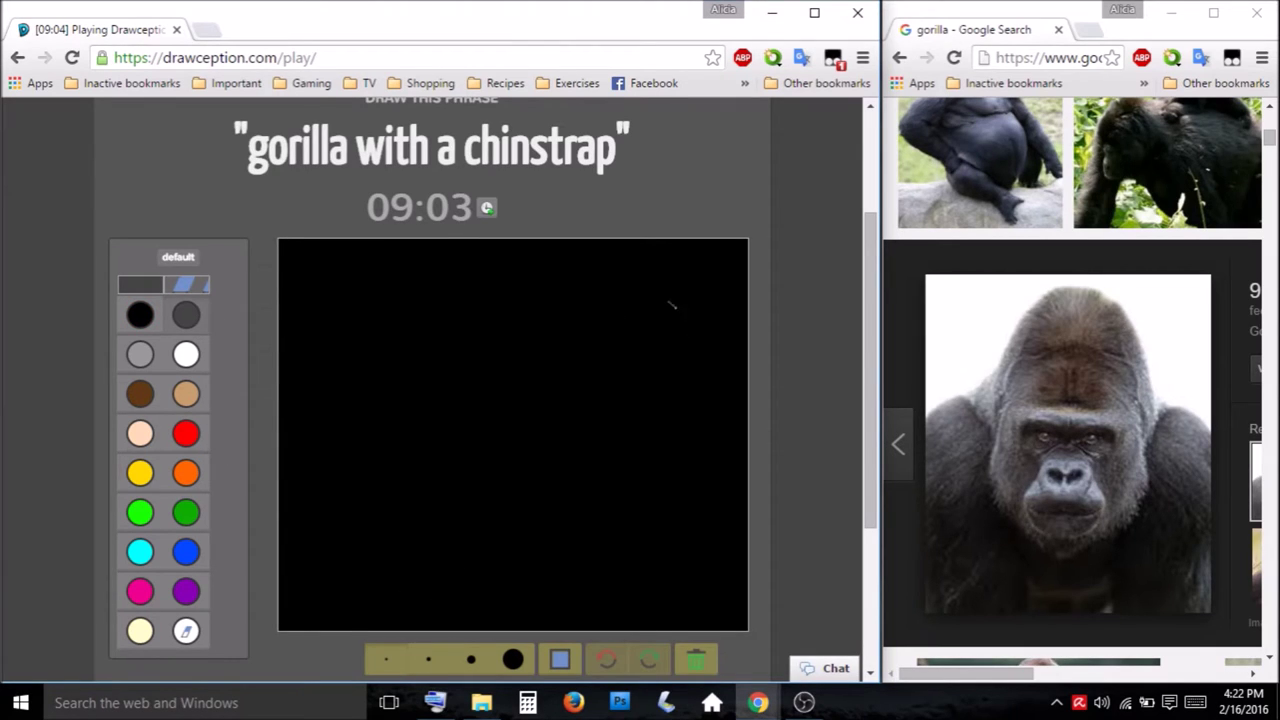
{"action": "mouse_move", "coordinate": [714, 380]}
{"action": "left_mouse_down"}
{"action": "mouse_move", "coordinate": [706, 400]}
{"action": "mouse_move", "coordinate": [725, 455]}
{"action": "mouse_move", "coordinate": [682, 270]}
{"action": "mouse_move", "coordinate": [650, 240]}
{"action": "mouse_move", "coordinate": [690, 248]}
{"action": "left_mouse_up"}
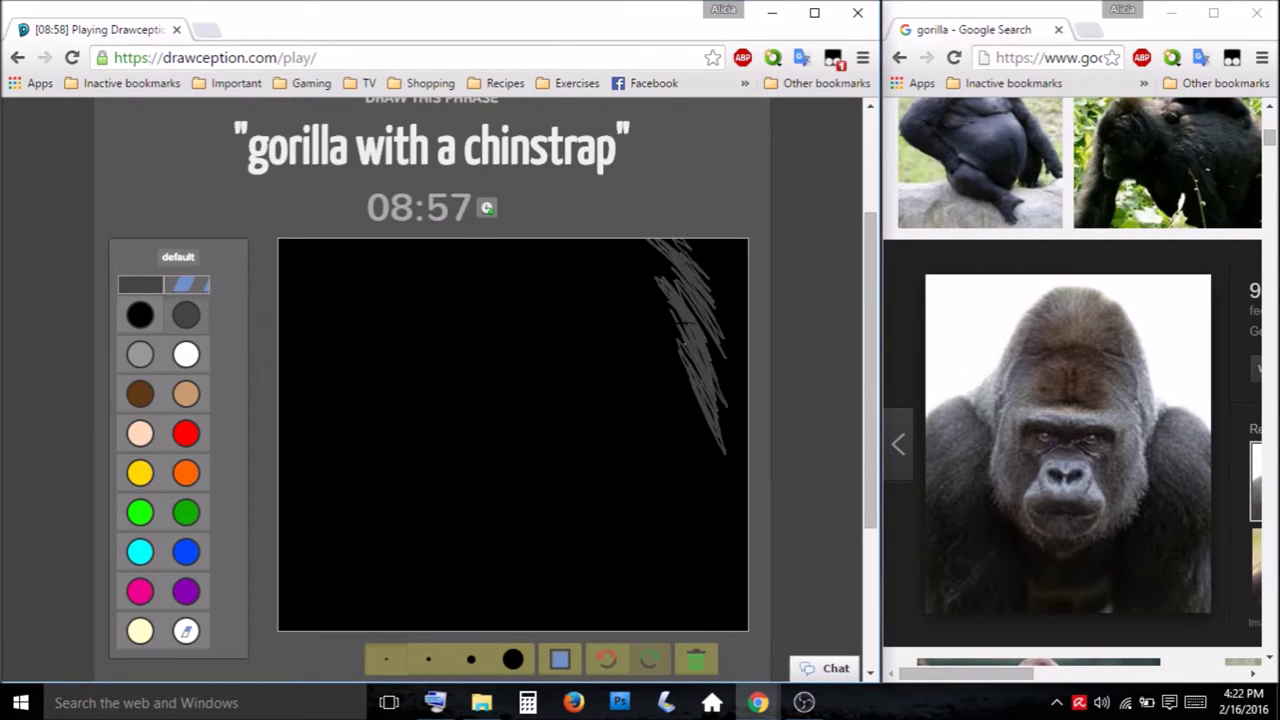
{"action": "mouse_move", "coordinate": [686, 374]}
{"action": "left_mouse_down"}
{"action": "mouse_move", "coordinate": [720, 484]}
{"action": "mouse_move", "coordinate": [680, 514]}
{"action": "mouse_move", "coordinate": [718, 549]}
{"action": "mouse_move", "coordinate": [672, 515]}
{"action": "mouse_move", "coordinate": [621, 617]}
{"action": "left_mouse_up"}
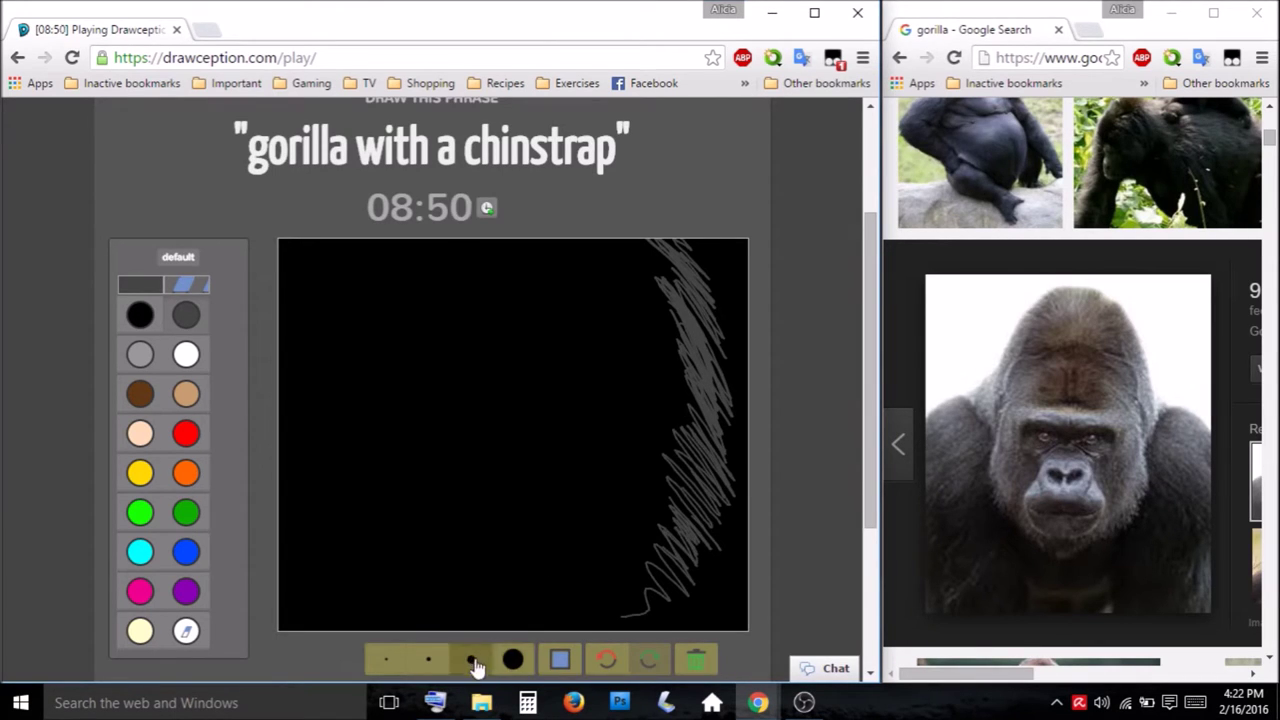
Paint a dark grey brow ridge, trim its lower edge and the right-hand fur in black, and hatch its left end in dark grey
{"action": "mouse_move", "coordinate": [590, 373]}
{"action": "left_mouse_down"}
{"action": "mouse_move", "coordinate": [600, 358]}
{"action": "mouse_move", "coordinate": [420, 348]}
{"action": "mouse_move", "coordinate": [600, 340]}
{"action": "mouse_move", "coordinate": [527, 327]}
{"action": "mouse_move", "coordinate": [600, 326]}
{"action": "mouse_move", "coordinate": [439, 329]}
{"action": "left_mouse_up"}
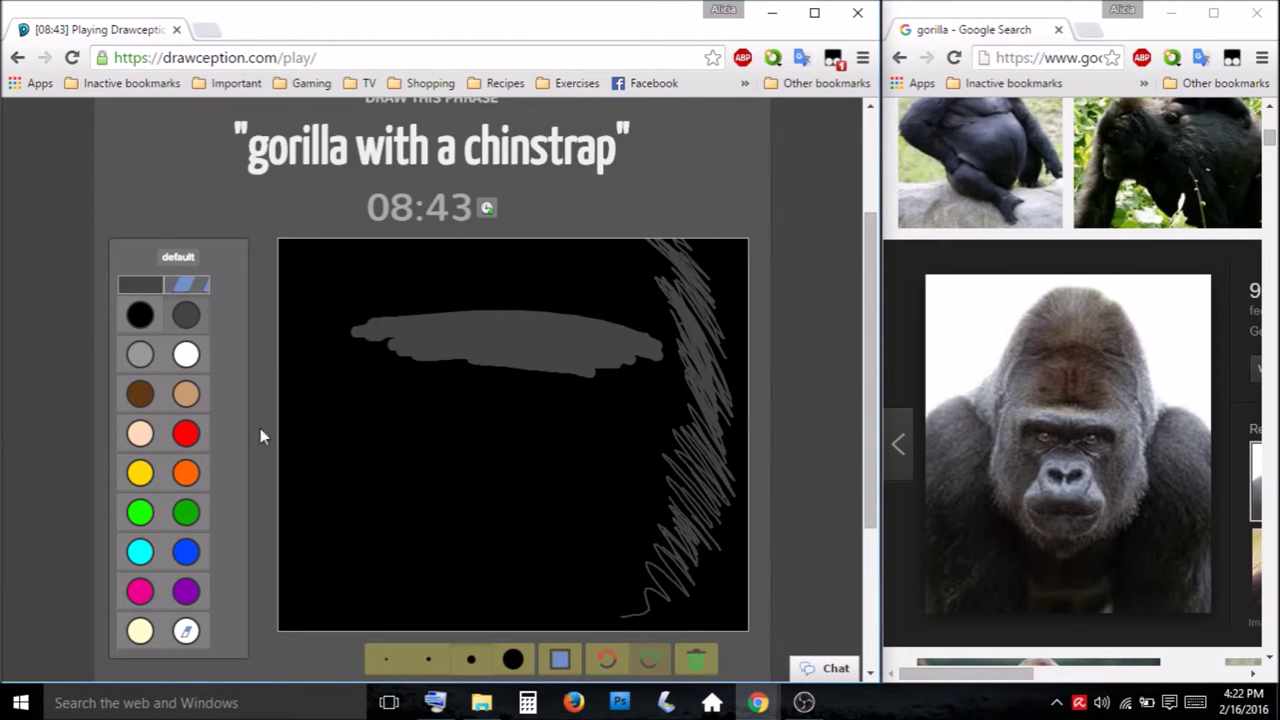
{"action": "left_click", "coordinate": [140, 315]}
{"action": "mouse_move", "coordinate": [371, 350]}
{"action": "left_mouse_down"}
{"action": "mouse_move", "coordinate": [513, 383]}
{"action": "mouse_move", "coordinate": [651, 360]}
{"action": "mouse_move", "coordinate": [603, 380]}
{"action": "left_mouse_up"}
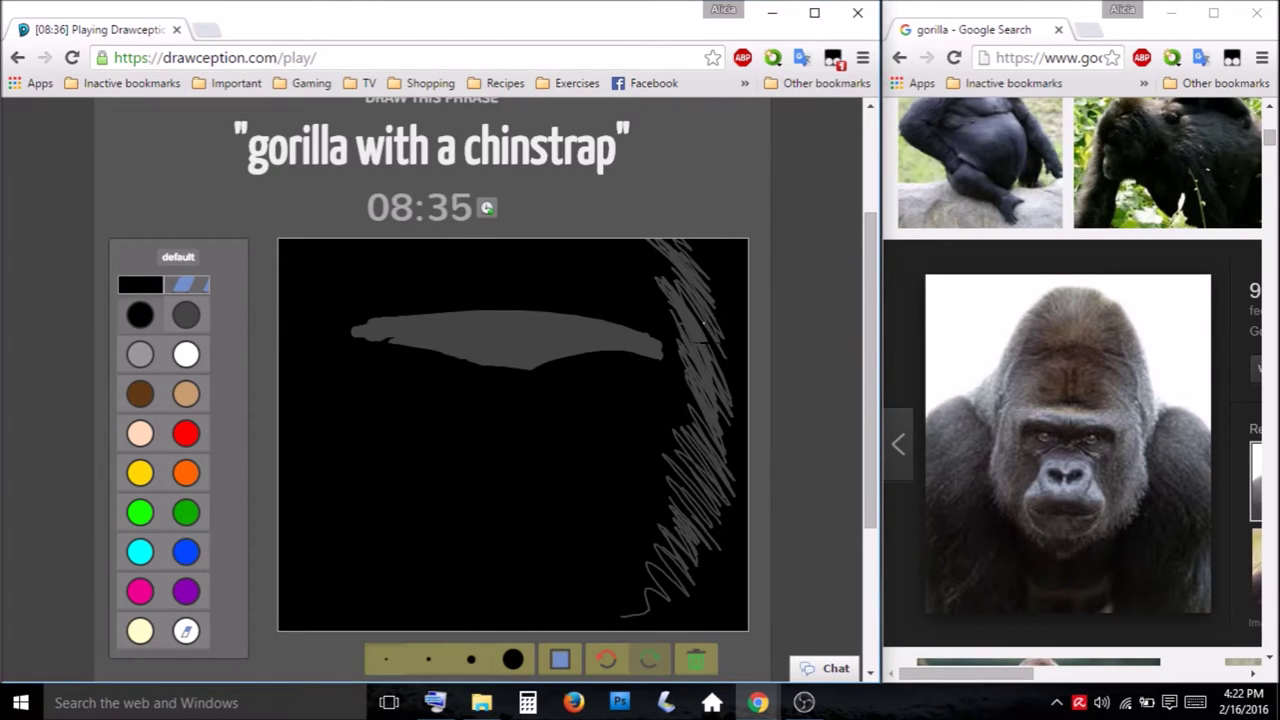
{"action": "mouse_move", "coordinate": [700, 342]}
{"action": "left_mouse_down"}
{"action": "mouse_move", "coordinate": [698, 292]}
{"action": "mouse_move", "coordinate": [733, 357]}
{"action": "mouse_move", "coordinate": [736, 513]}
{"action": "left_mouse_up"}
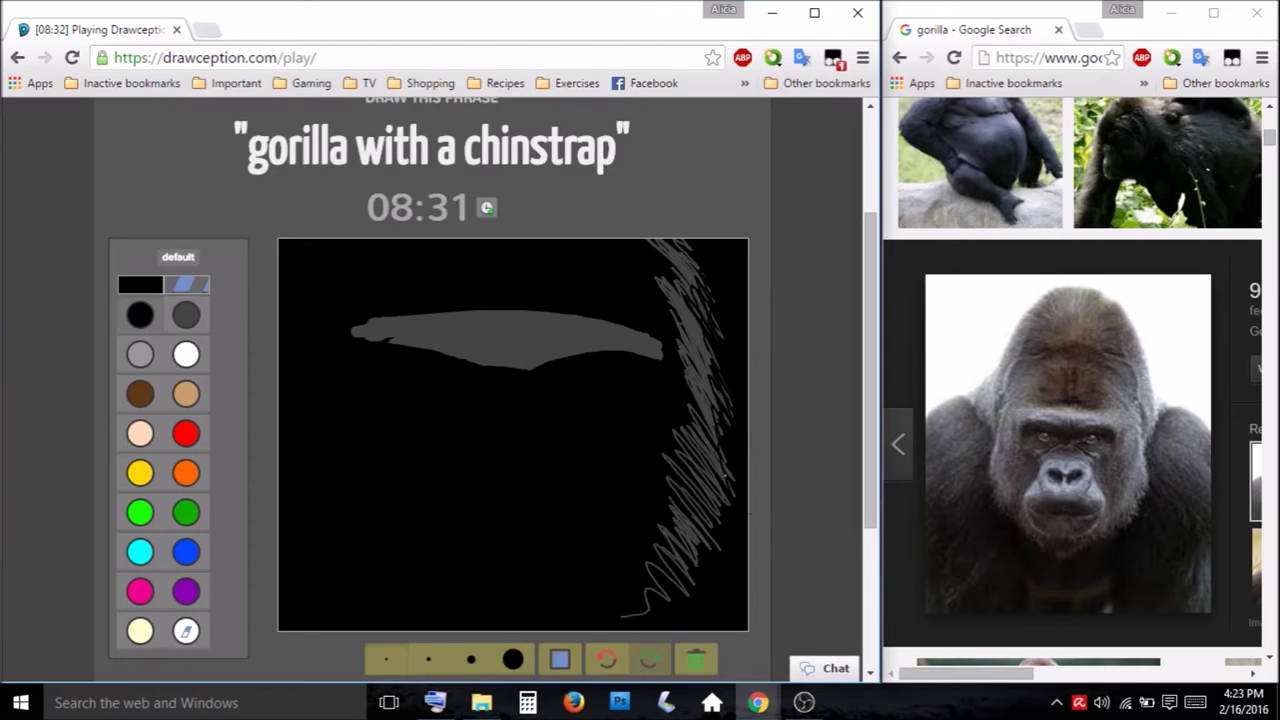
{"action": "left_click", "coordinate": [140, 354]}
{"action": "left_click_drag", "start_coordinate": [358, 306], "coordinate": [393, 327]}
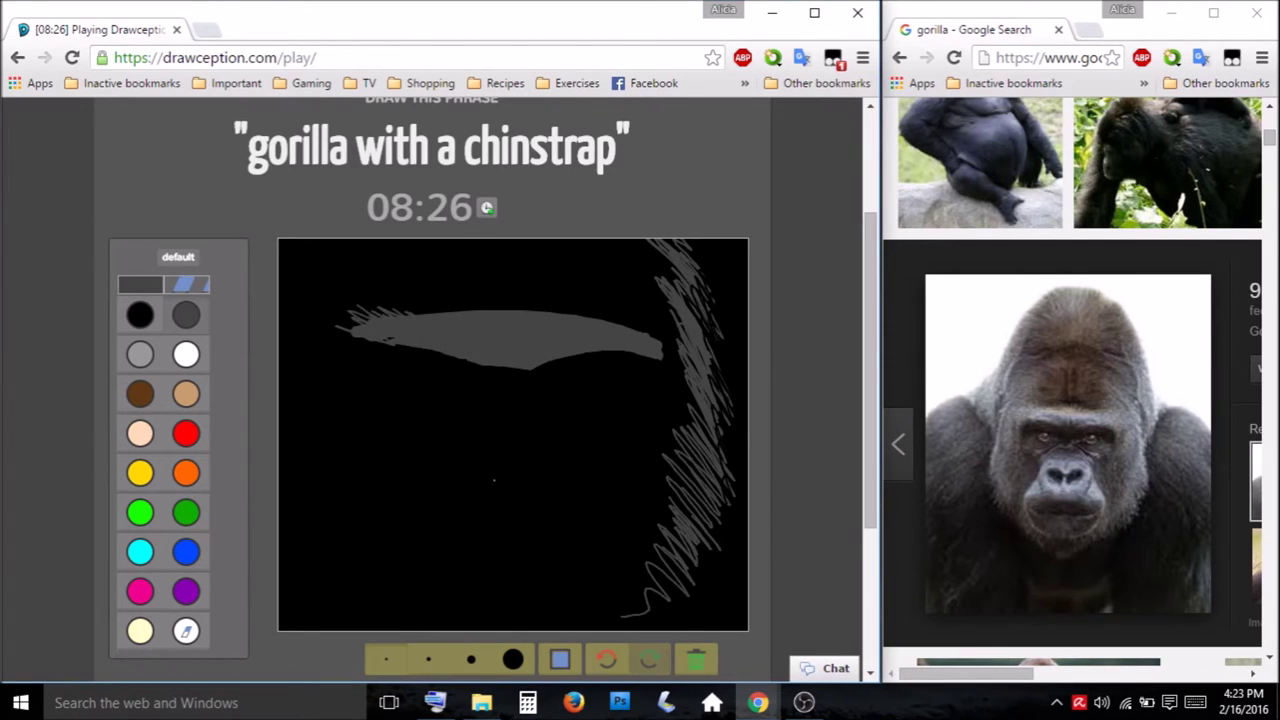
Paint the solid dark grey nose and muzzle shape below the brow with the largest brush
{"action": "left_click", "coordinate": [511, 660]}
{"action": "mouse_move", "coordinate": [503, 449]}
{"action": "left_mouse_down"}
{"action": "mouse_move", "coordinate": [514, 451]}
{"action": "mouse_move", "coordinate": [490, 460]}
{"action": "mouse_move", "coordinate": [555, 525]}
{"action": "mouse_move", "coordinate": [551, 497]}
{"action": "mouse_move", "coordinate": [429, 497]}
{"action": "mouse_move", "coordinate": [461, 471]}
{"action": "mouse_move", "coordinate": [440, 497]}
{"action": "mouse_move", "coordinate": [497, 543]}
{"action": "mouse_move", "coordinate": [503, 566]}
{"action": "mouse_move", "coordinate": [526, 551]}
{"action": "mouse_move", "coordinate": [474, 575]}
{"action": "mouse_move", "coordinate": [440, 537]}
{"action": "mouse_move", "coordinate": [548, 561]}
{"action": "mouse_move", "coordinate": [437, 526]}
{"action": "left_mouse_up"}
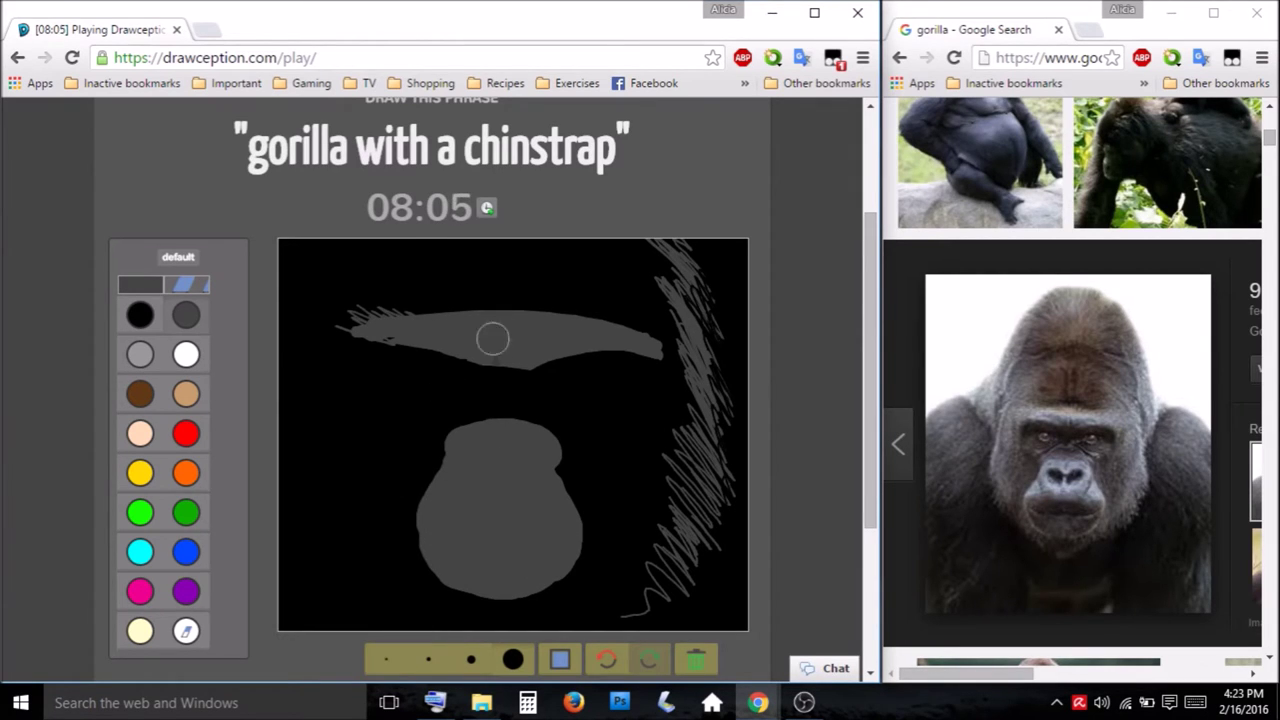
Feather the edges of the brow ridge and the right temple with dark grey hair strokes using the smallest brush
{"action": "left_click", "coordinate": [383, 661]}
{"action": "left_click_drag", "start_coordinate": [368, 326], "coordinate": [391, 329]}
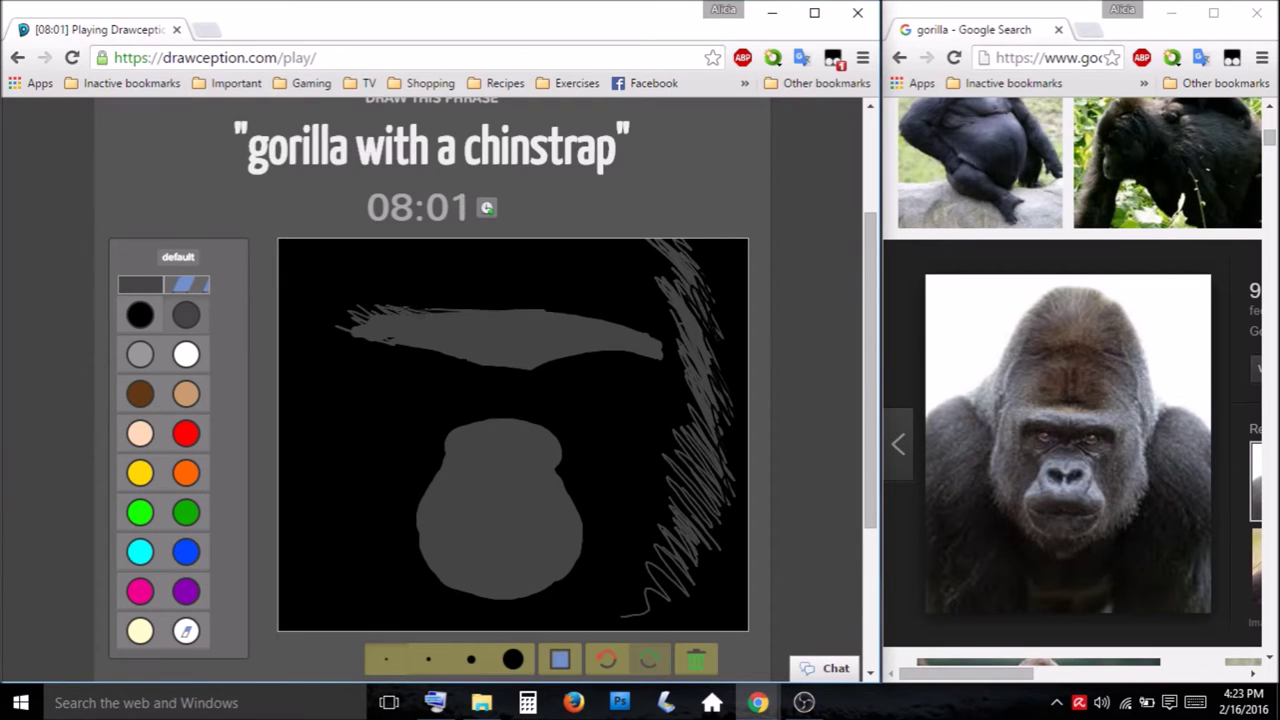
{"action": "mouse_move", "coordinate": [440, 298]}
{"action": "left_mouse_down"}
{"action": "mouse_move", "coordinate": [700, 350]}
{"action": "mouse_move", "coordinate": [650, 268]}
{"action": "mouse_move", "coordinate": [680, 258]}
{"action": "mouse_move", "coordinate": [650, 436]}
{"action": "left_mouse_up"}
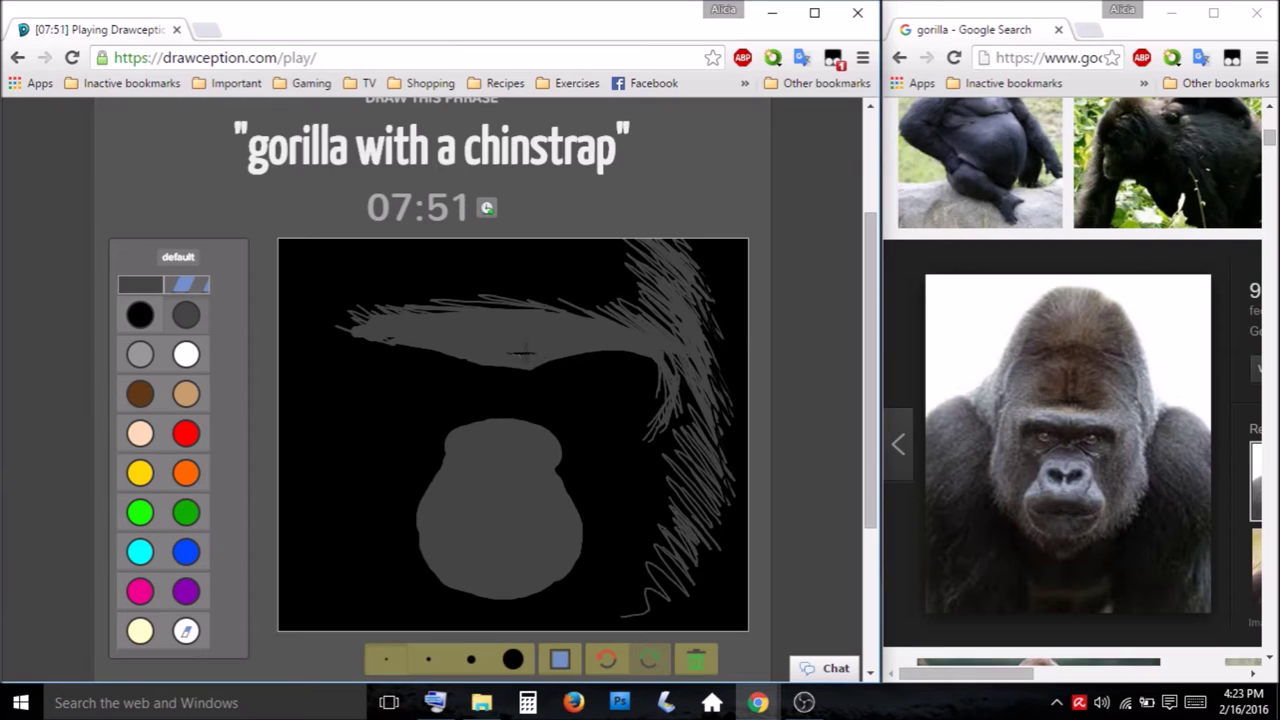
{"action": "mouse_move", "coordinate": [504, 365]}
{"action": "left_mouse_down"}
{"action": "mouse_move", "coordinate": [403, 333]}
{"action": "mouse_move", "coordinate": [348, 362]}
{"action": "mouse_move", "coordinate": [352, 415]}
{"action": "mouse_move", "coordinate": [408, 329]}
{"action": "mouse_move", "coordinate": [528, 372]}
{"action": "mouse_move", "coordinate": [634, 340]}
{"action": "left_mouse_up"}
{"action": "mouse_move", "coordinate": [349, 410]}
{"action": "left_mouse_down"}
{"action": "mouse_move", "coordinate": [318, 312]}
{"action": "mouse_move", "coordinate": [330, 300]}
{"action": "mouse_move", "coordinate": [596, 302]}
{"action": "mouse_move", "coordinate": [546, 237]}
{"action": "mouse_move", "coordinate": [566, 218]}
{"action": "mouse_move", "coordinate": [548, 276]}
{"action": "mouse_move", "coordinate": [640, 322]}
{"action": "left_mouse_up"}
Hatch dark grey fur down the left side of the head and thicken the fur along the lower right side
{"action": "mouse_move", "coordinate": [424, 285]}
{"action": "left_mouse_down"}
{"action": "mouse_move", "coordinate": [343, 337]}
{"action": "mouse_move", "coordinate": [322, 330]}
{"action": "mouse_move", "coordinate": [345, 256]}
{"action": "mouse_move", "coordinate": [308, 298]}
{"action": "mouse_move", "coordinate": [341, 400]}
{"action": "mouse_move", "coordinate": [315, 440]}
{"action": "mouse_move", "coordinate": [330, 452]}
{"action": "mouse_move", "coordinate": [313, 477]}
{"action": "mouse_move", "coordinate": [325, 420]}
{"action": "mouse_move", "coordinate": [310, 500]}
{"action": "mouse_move", "coordinate": [335, 525]}
{"action": "left_mouse_up"}
{"action": "mouse_move", "coordinate": [699, 460]}
{"action": "left_mouse_down"}
{"action": "mouse_move", "coordinate": [716, 564]}
{"action": "mouse_move", "coordinate": [701, 542]}
{"action": "mouse_move", "coordinate": [645, 632]}
{"action": "left_mouse_up"}
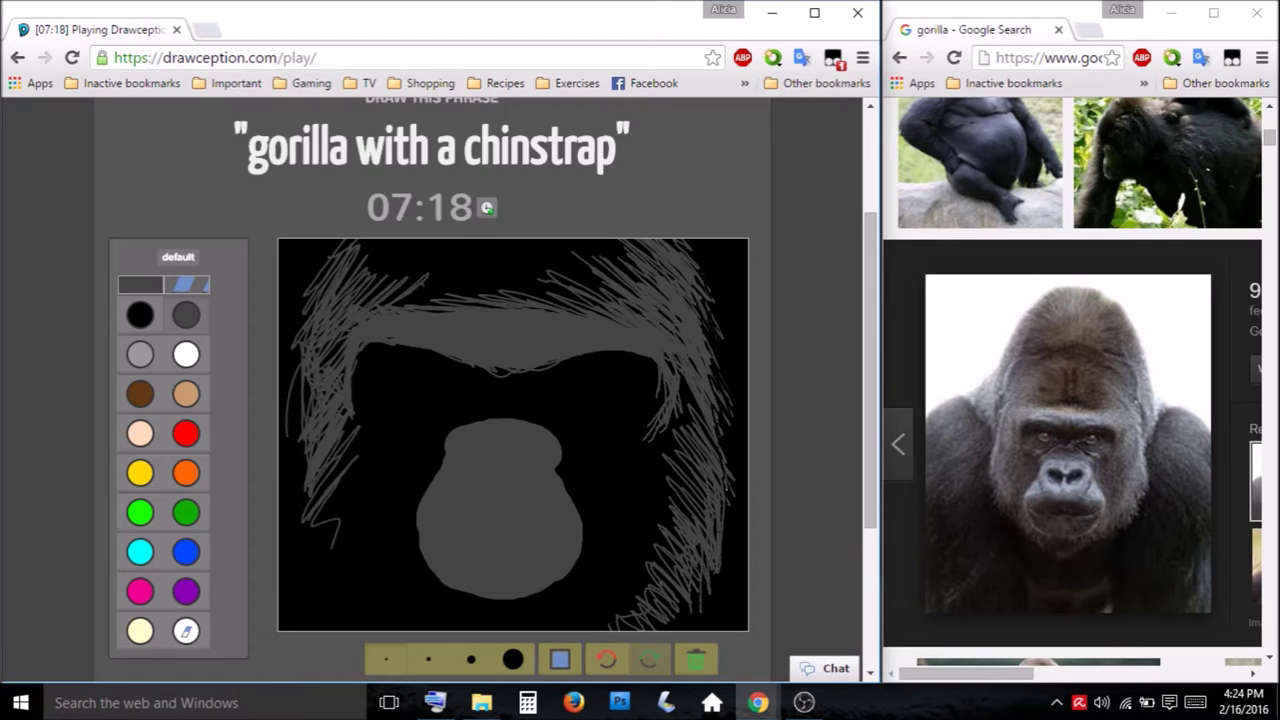
{"action": "mouse_move", "coordinate": [724, 448]}
{"action": "left_mouse_down"}
{"action": "mouse_move", "coordinate": [736, 556]}
{"action": "mouse_move", "coordinate": [658, 616]}
{"action": "left_mouse_up"}
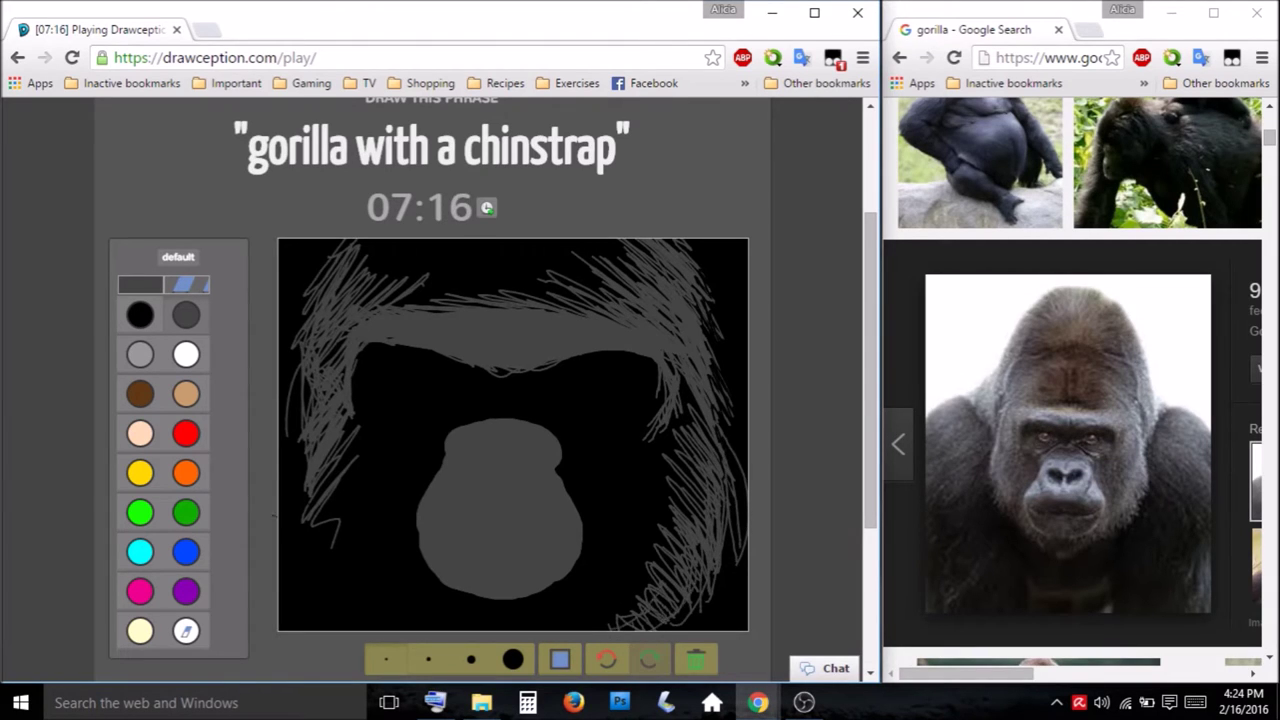
{"action": "left_click_drag", "start_coordinate": [306, 470], "coordinate": [316, 422]}
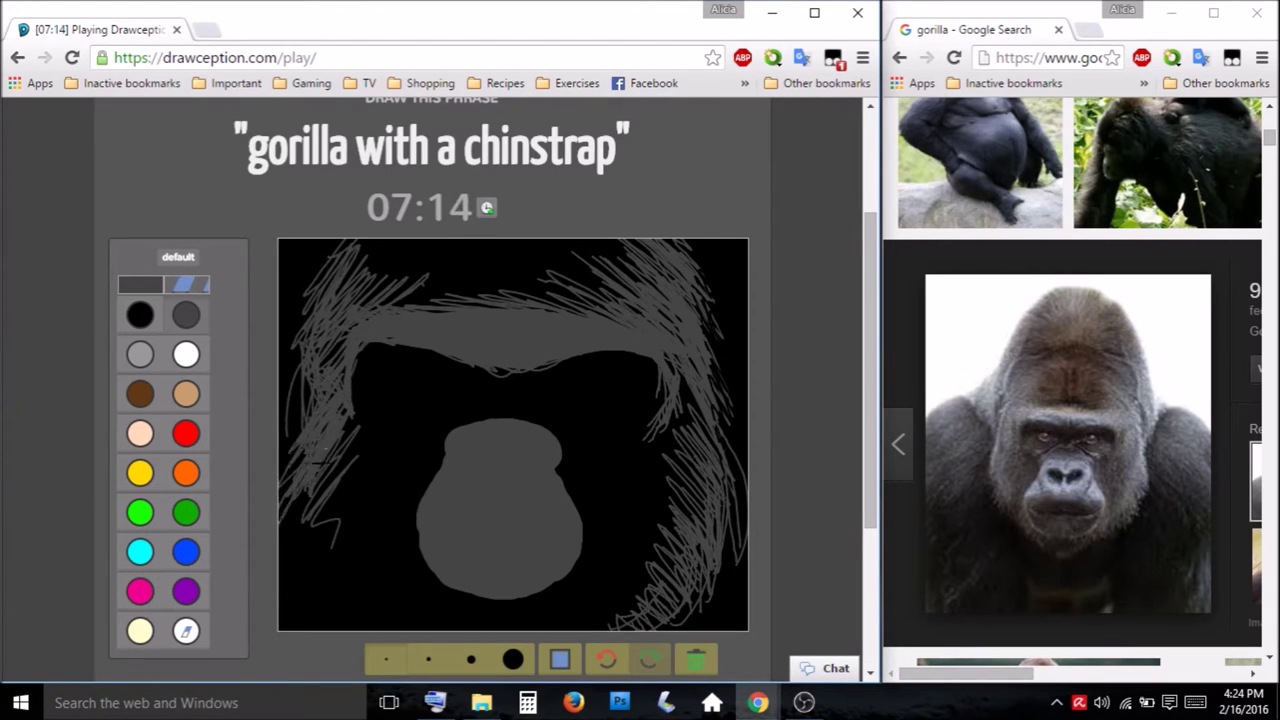
{"action": "mouse_move", "coordinate": [290, 488]}
{"action": "left_mouse_down"}
{"action": "mouse_move", "coordinate": [340, 620]}
{"action": "mouse_move", "coordinate": [352, 560]}
{"action": "mouse_move", "coordinate": [380, 622]}
{"action": "mouse_move", "coordinate": [428, 618]}
{"action": "left_mouse_up"}
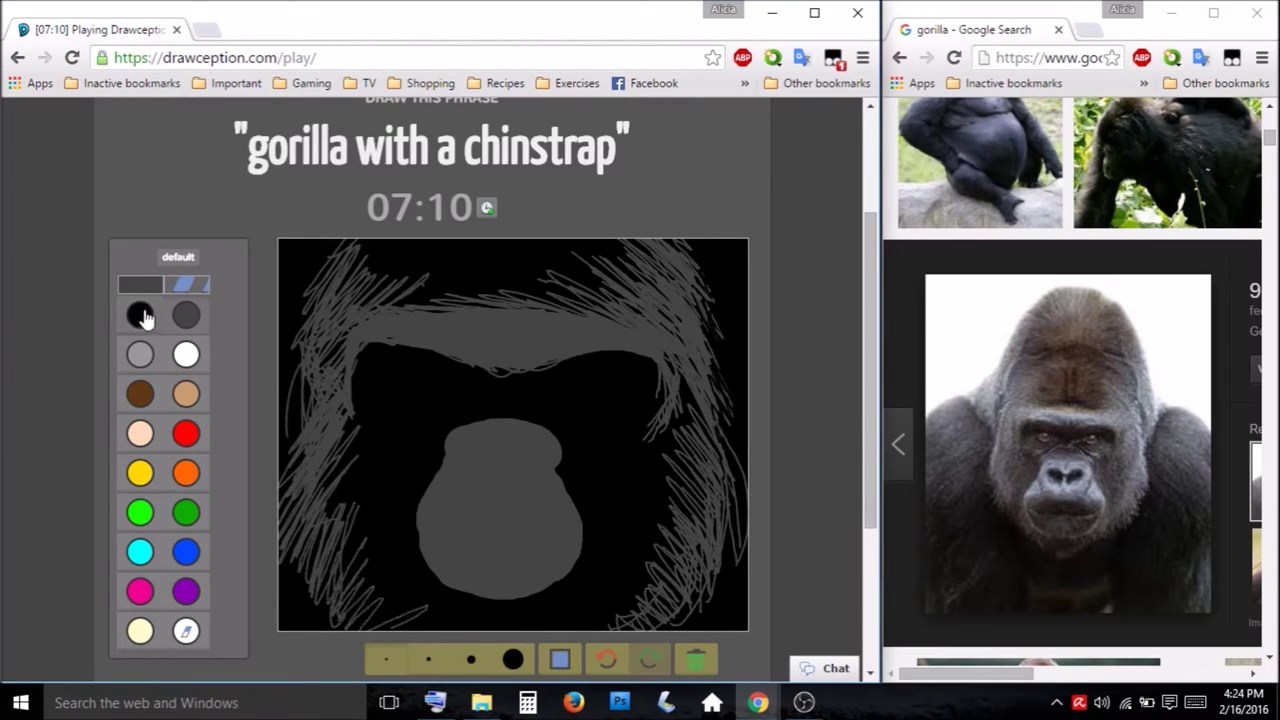
Break up the dark grey fur on both sides of the head with thin black strokes
{"action": "left_click", "coordinate": [141, 315]}
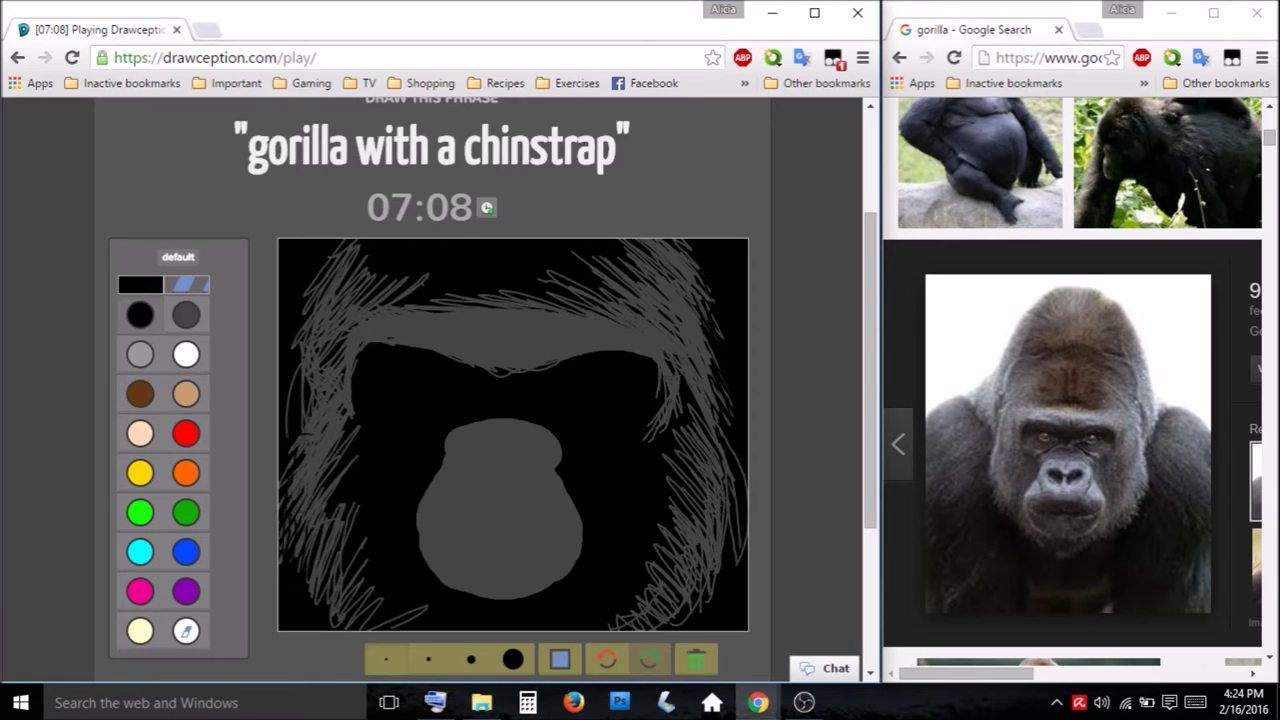
{"action": "left_click_drag", "start_coordinate": [302, 428], "coordinate": [312, 590]}
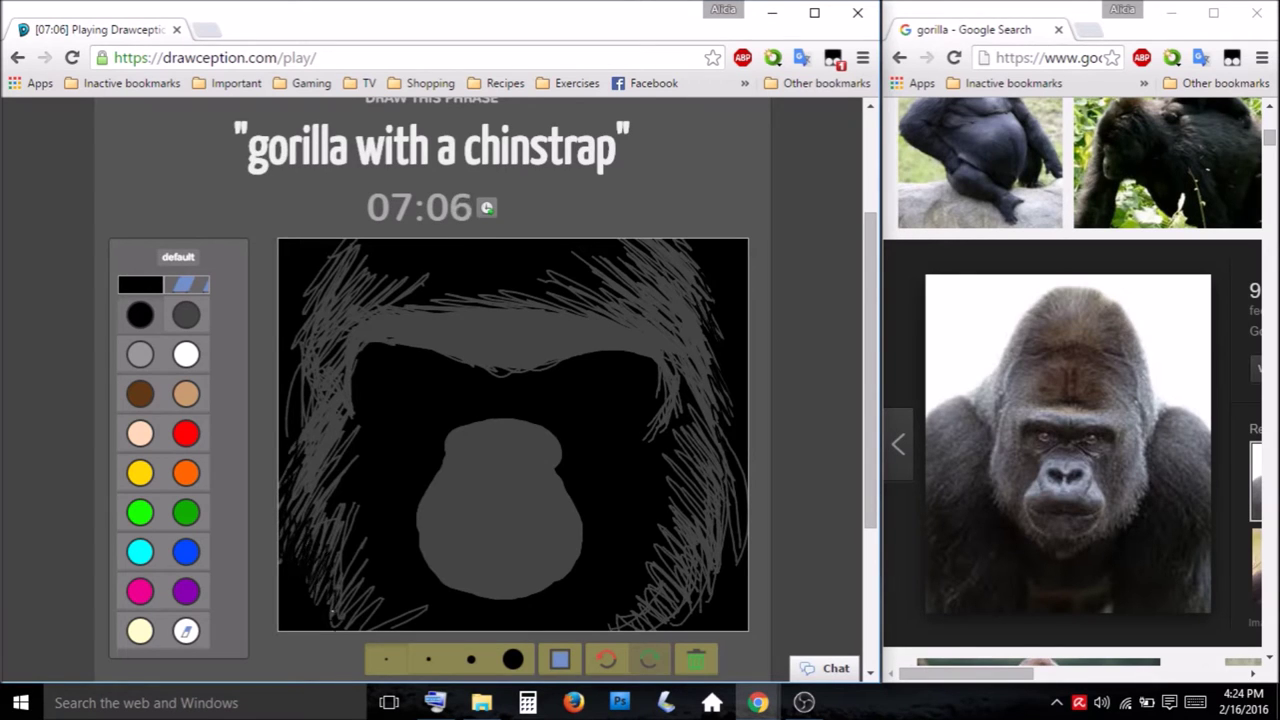
{"action": "mouse_move", "coordinate": [708, 505]}
{"action": "left_mouse_down"}
{"action": "mouse_move", "coordinate": [715, 553]}
{"action": "mouse_move", "coordinate": [670, 615]}
{"action": "left_mouse_up"}
Hatch light grey highlights across the full width of the brow ridge
{"action": "left_click", "coordinate": [140, 354]}
{"action": "mouse_move", "coordinate": [540, 335]}
{"action": "left_mouse_down"}
{"action": "mouse_move", "coordinate": [636, 328]}
{"action": "mouse_move", "coordinate": [678, 348]}
{"action": "mouse_move", "coordinate": [570, 335]}
{"action": "mouse_move", "coordinate": [478, 347]}
{"action": "mouse_move", "coordinate": [370, 315]}
{"action": "mouse_move", "coordinate": [440, 335]}
{"action": "mouse_move", "coordinate": [530, 330]}
{"action": "left_mouse_up"}
{"action": "left_click_drag", "start_coordinate": [665, 351], "coordinate": [672, 357]}
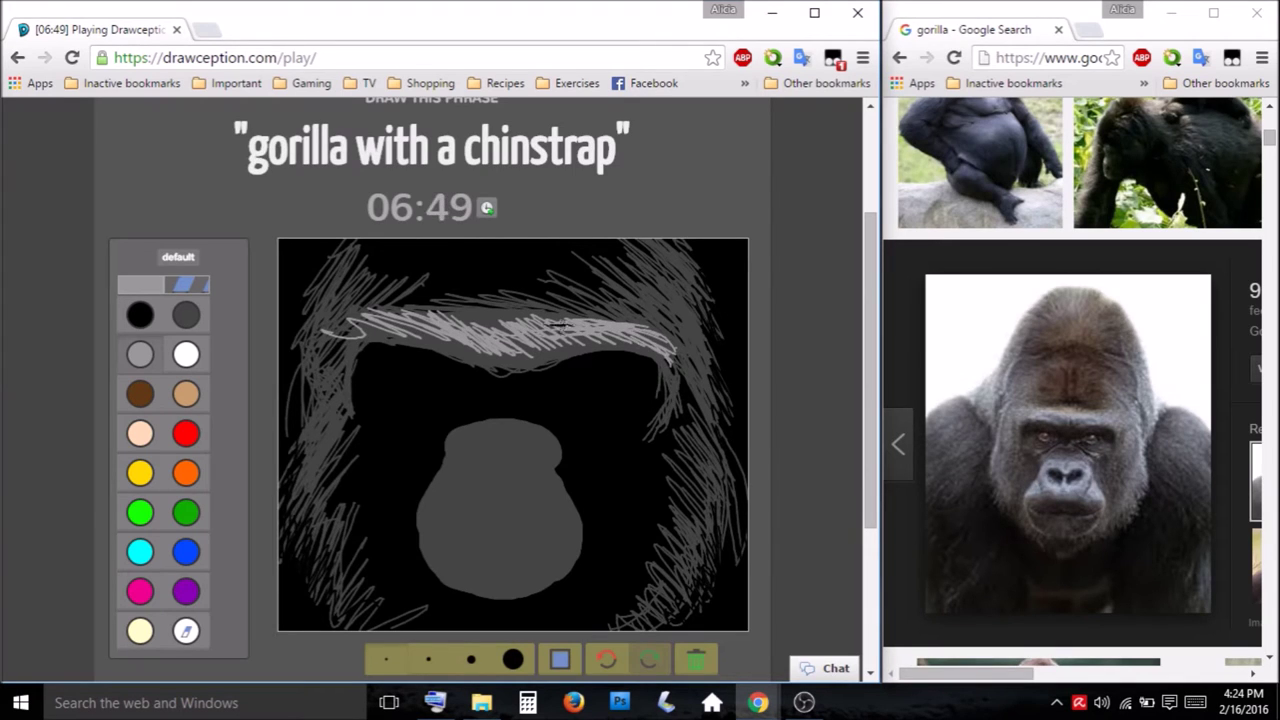
{"action": "mouse_move", "coordinate": [607, 325]}
{"action": "left_mouse_down"}
{"action": "mouse_move", "coordinate": [565, 330]}
{"action": "mouse_move", "coordinate": [680, 316]}
{"action": "mouse_move", "coordinate": [645, 332]}
{"action": "mouse_move", "coordinate": [686, 362]}
{"action": "left_mouse_up"}
{"action": "mouse_move", "coordinate": [500, 343]}
{"action": "left_mouse_down"}
{"action": "mouse_move", "coordinate": [362, 316]}
{"action": "mouse_move", "coordinate": [400, 318]}
{"action": "left_mouse_up"}
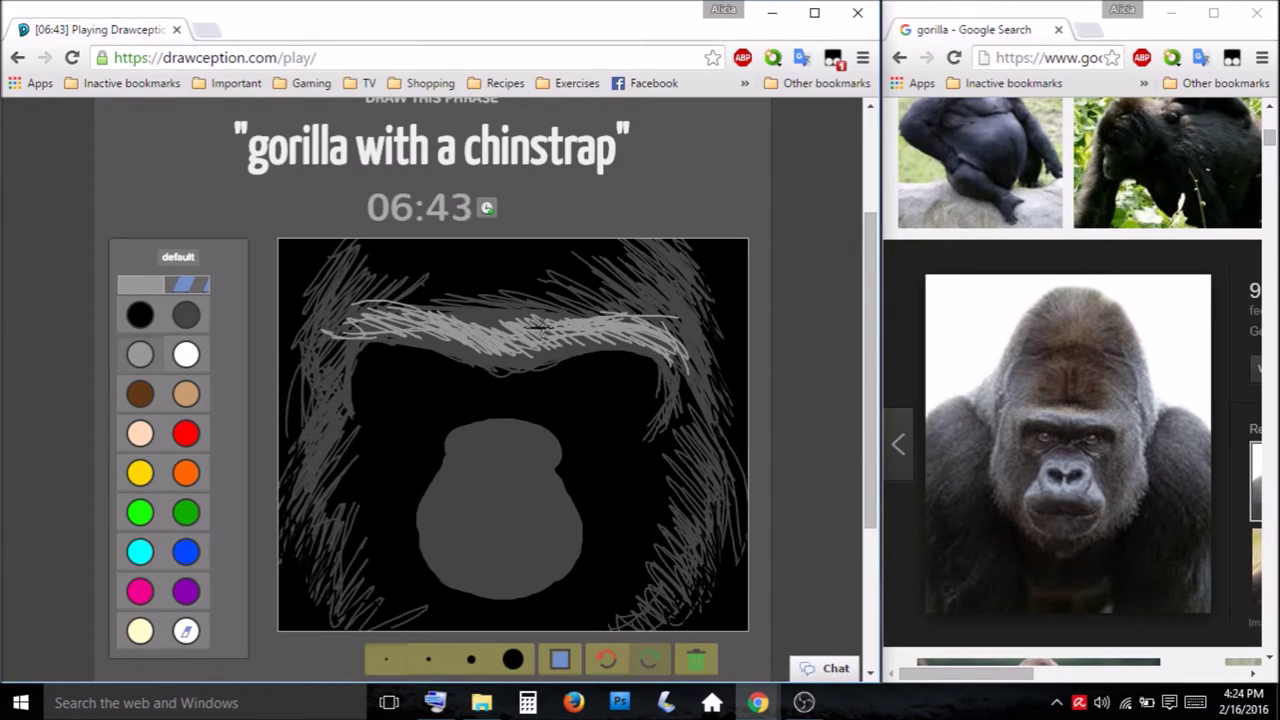
Draw black creases at the centre and lower edge of the brow, and tone down its highlights with dark grey strokes
{"action": "left_click", "coordinate": [140, 315]}
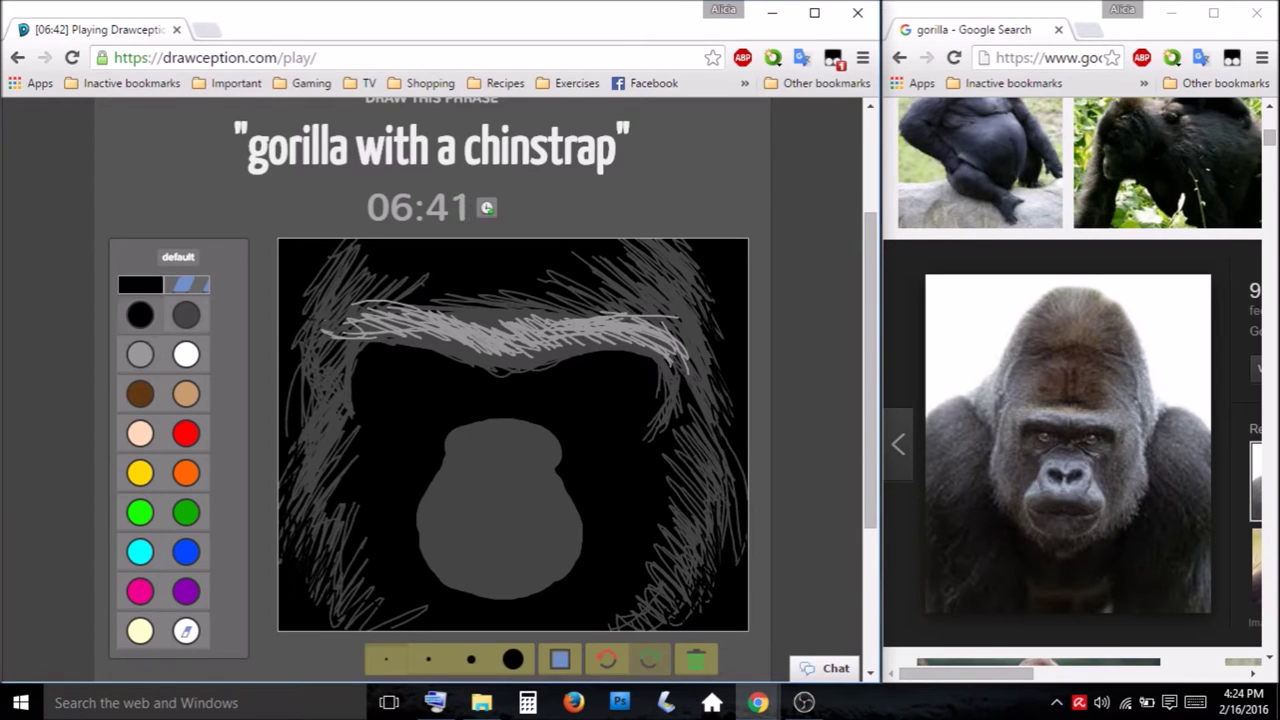
{"action": "left_click_drag", "start_coordinate": [497, 367], "coordinate": [577, 348]}
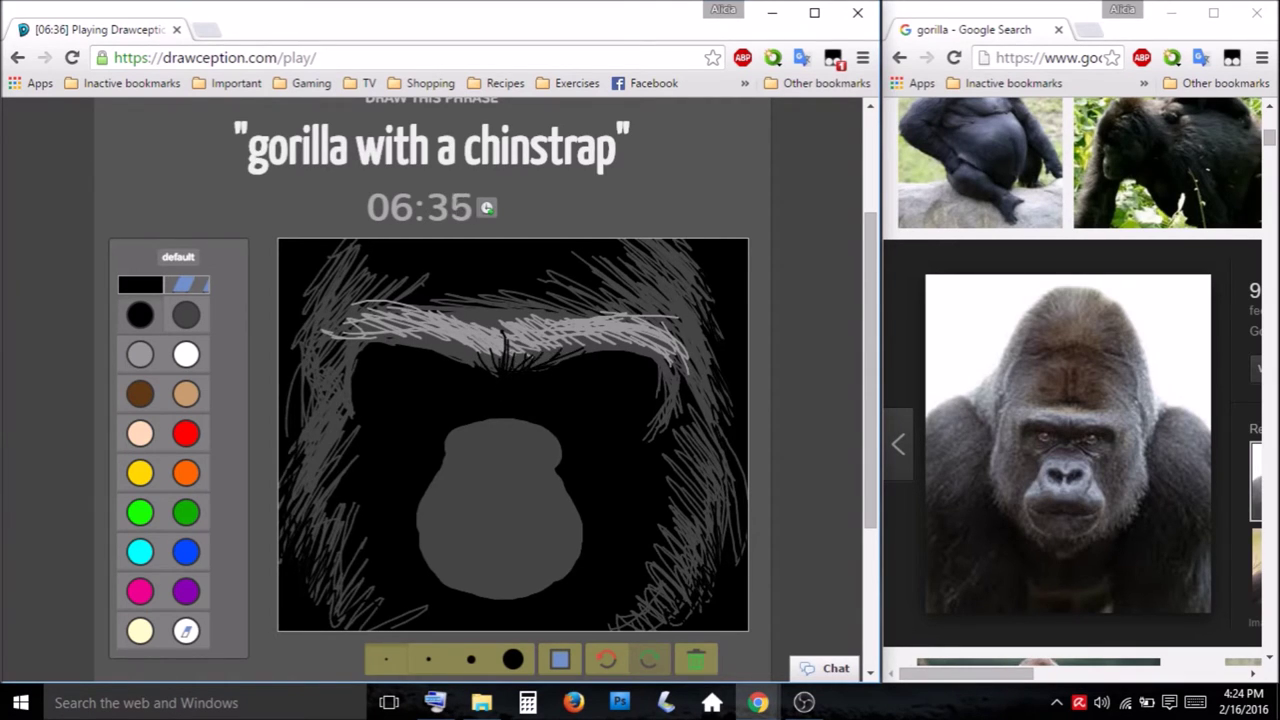
{"action": "left_click_drag", "start_coordinate": [426, 348], "coordinate": [398, 340]}
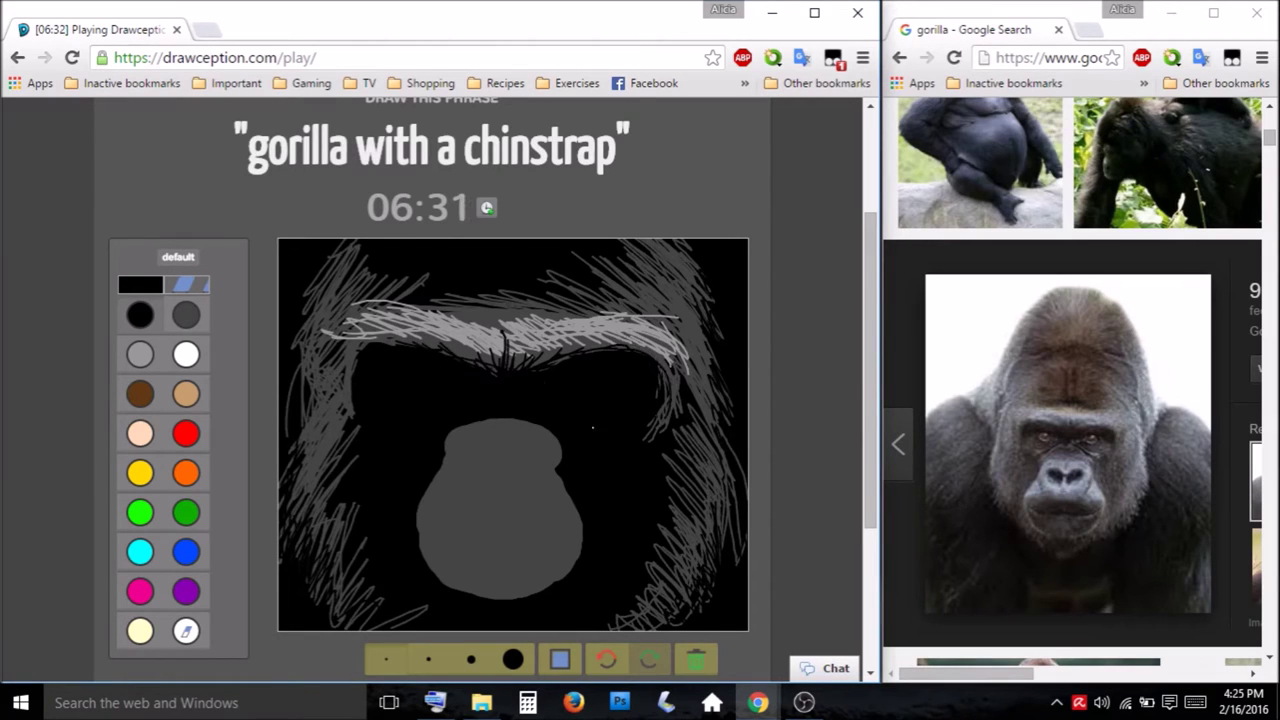
{"action": "left_click", "coordinate": [186, 315]}
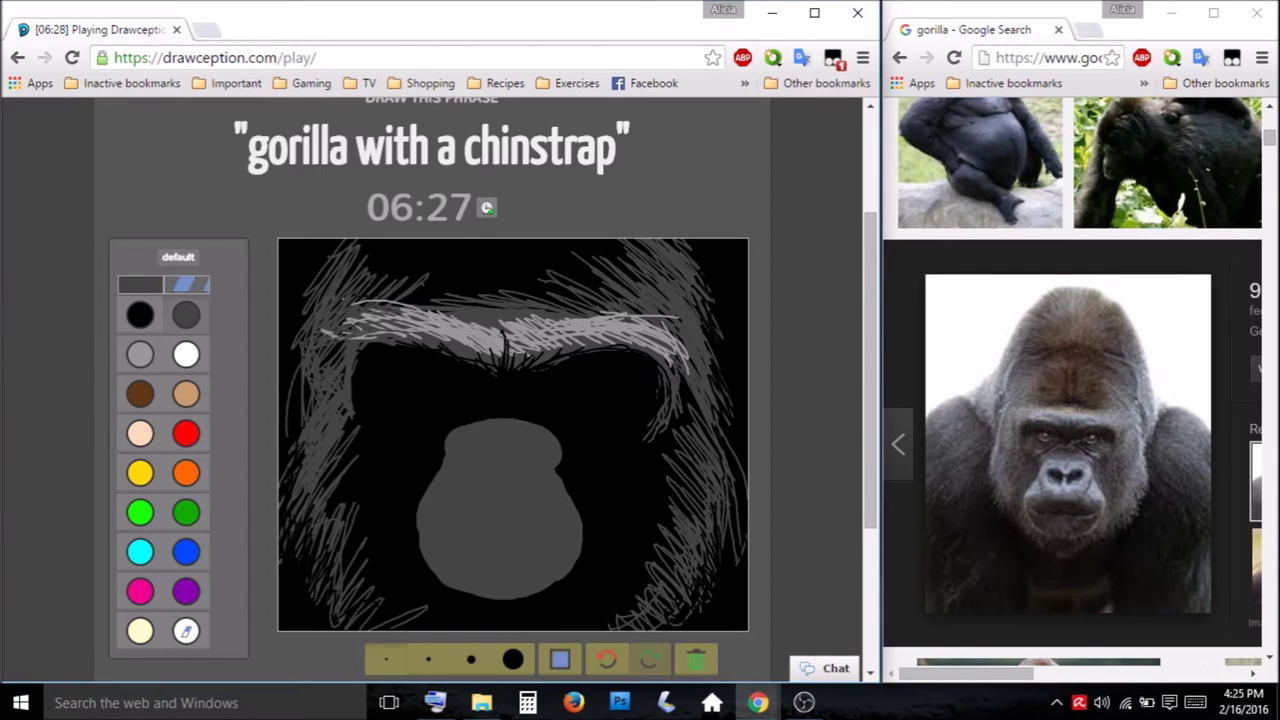
{"action": "left_click_drag", "start_coordinate": [443, 317], "coordinate": [497, 344]}
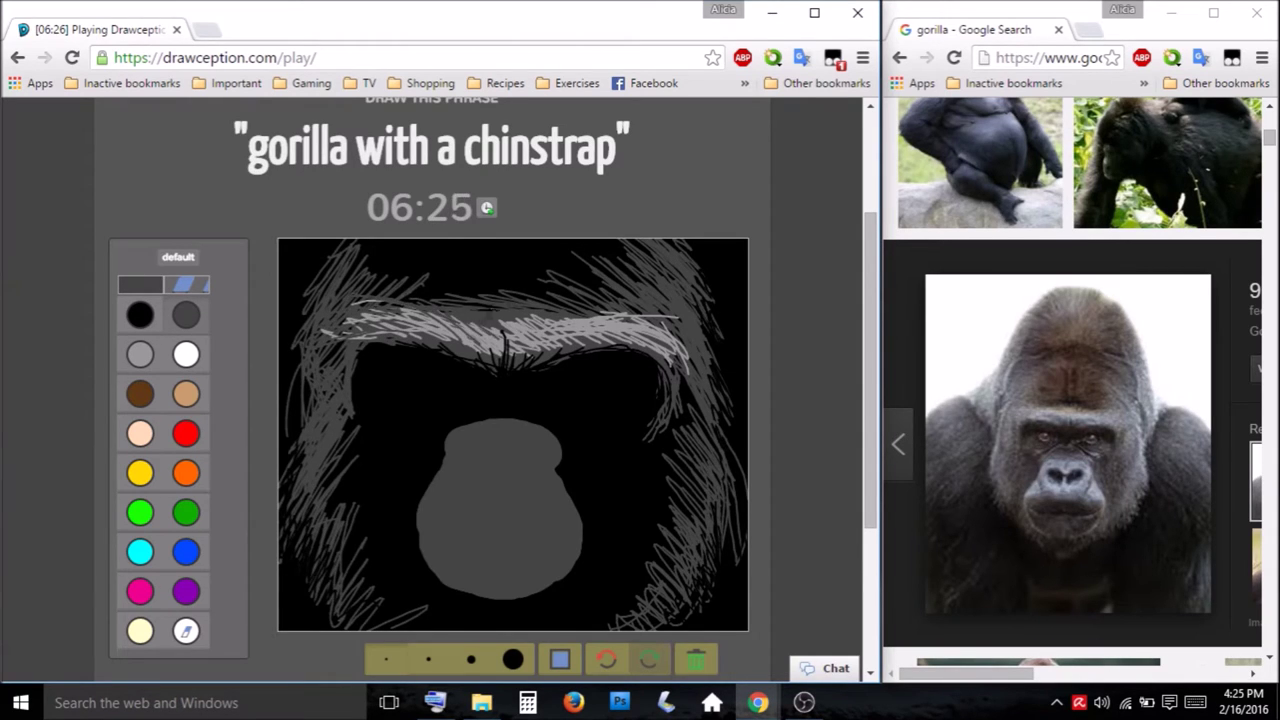
Hatch light grey highlights down the right edge of the head and around the right side of the nose
{"action": "left_click", "coordinate": [140, 354]}
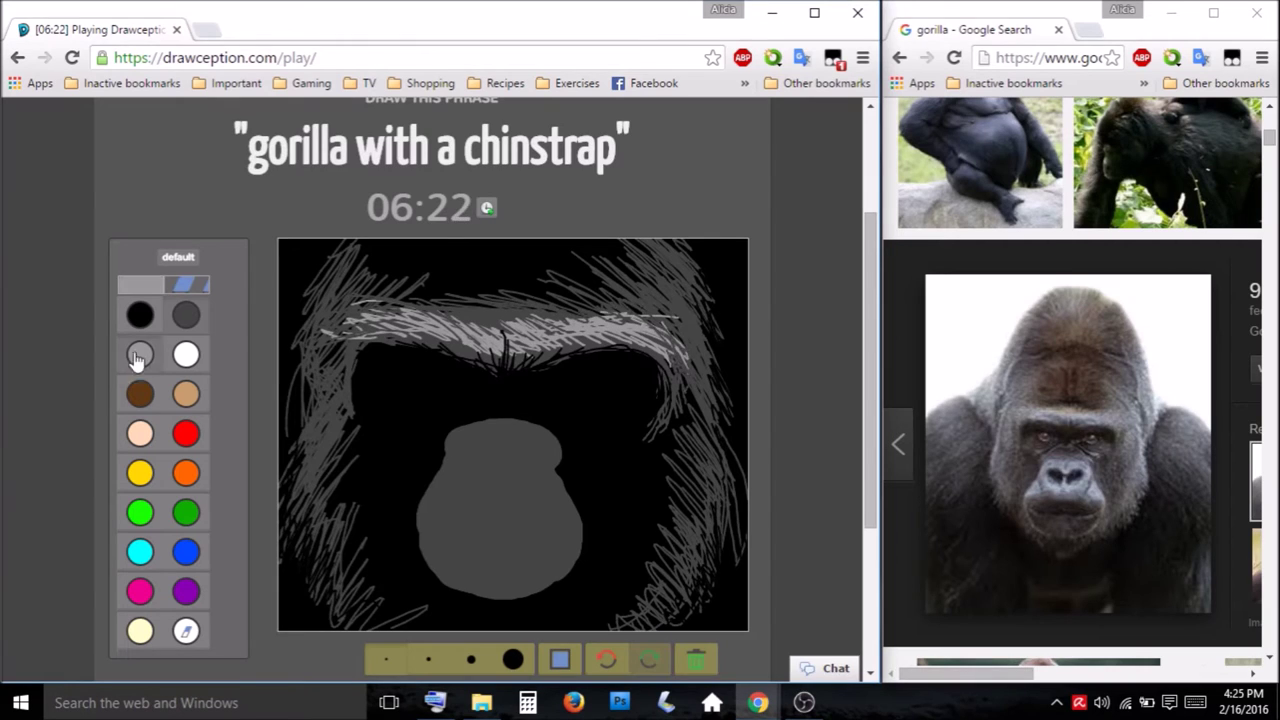
{"action": "mouse_move", "coordinate": [687, 385]}
{"action": "left_mouse_down"}
{"action": "mouse_move", "coordinate": [722, 450]}
{"action": "mouse_move", "coordinate": [709, 543]}
{"action": "mouse_move", "coordinate": [712, 414]}
{"action": "left_mouse_up"}
{"action": "left_click_drag", "start_coordinate": [716, 352], "coordinate": [681, 241]}
{"action": "left_click_drag", "start_coordinate": [704, 322], "coordinate": [702, 346]}
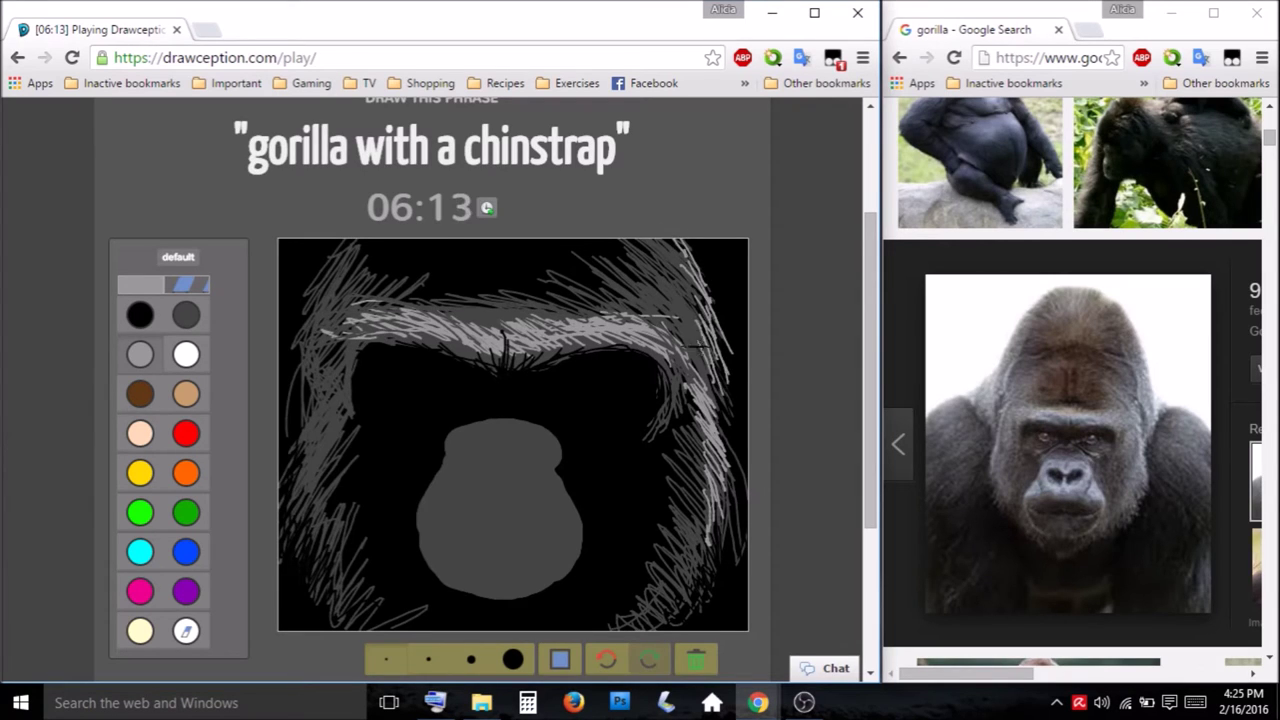
{"action": "left_click_drag", "start_coordinate": [708, 392], "coordinate": [724, 458]}
{"action": "mouse_move", "coordinate": [710, 520]}
{"action": "left_mouse_down"}
{"action": "mouse_move", "coordinate": [730, 500]}
{"action": "mouse_move", "coordinate": [705, 600]}
{"action": "mouse_move", "coordinate": [665, 595]}
{"action": "left_mouse_up"}
{"action": "mouse_move", "coordinate": [552, 451]}
{"action": "left_mouse_down"}
{"action": "mouse_move", "coordinate": [545, 488]}
{"action": "mouse_move", "coordinate": [525, 425]}
{"action": "mouse_move", "coordinate": [555, 445]}
{"action": "mouse_move", "coordinate": [536, 456]}
{"action": "left_mouse_up"}
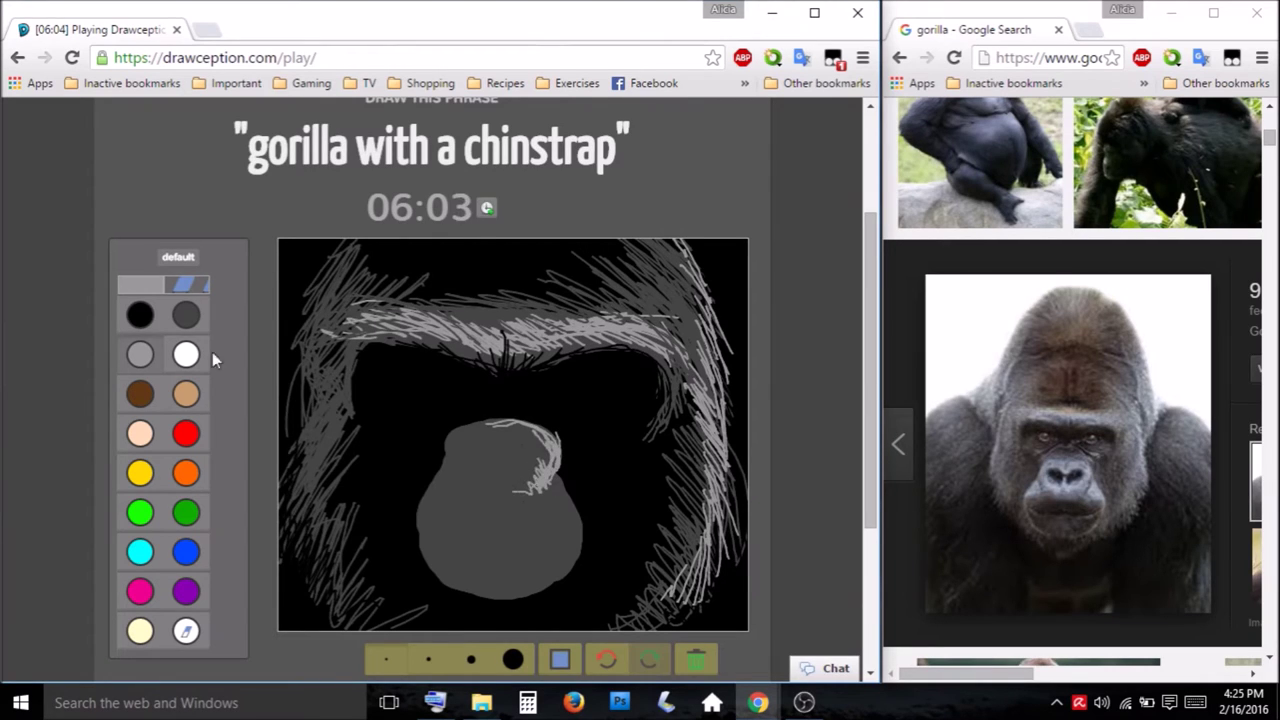
Paint two black nostrils on the nose and draw a bold black mouth line across the muzzle
{"action": "left_click", "coordinate": [140, 315]}
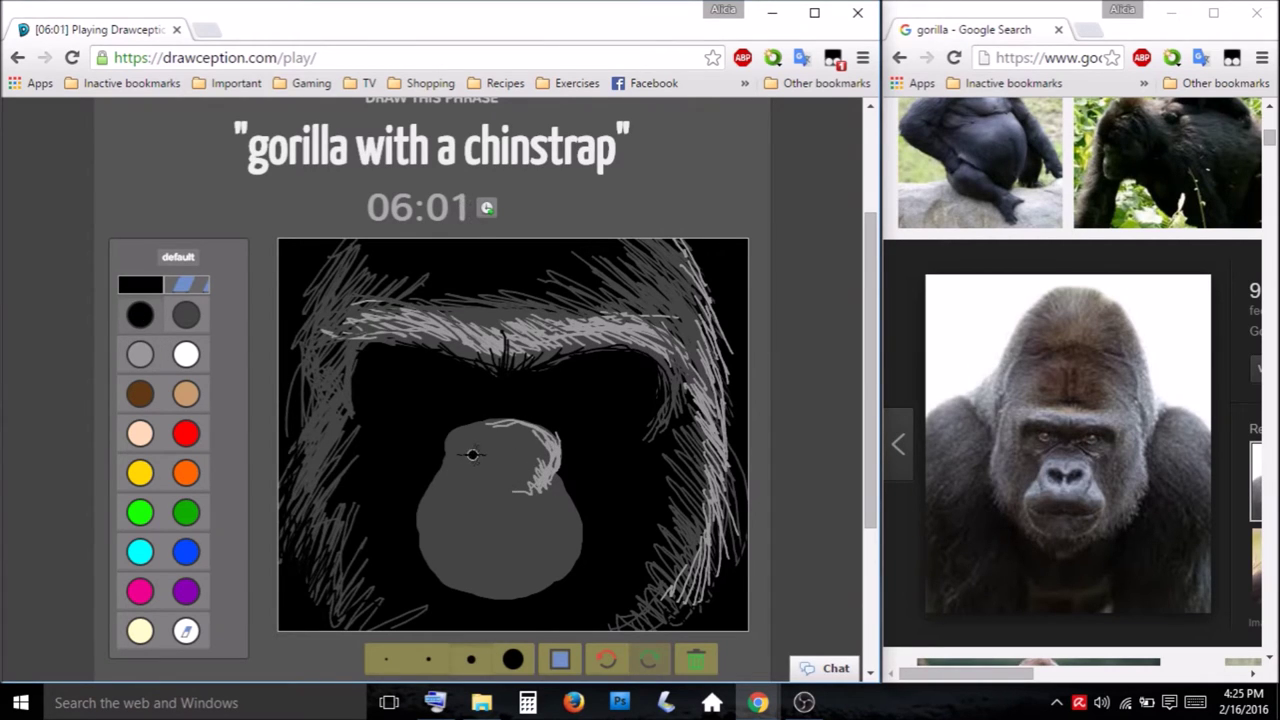
{"action": "mouse_move", "coordinate": [468, 455]}
{"action": "left_mouse_down"}
{"action": "mouse_move", "coordinate": [523, 453]}
{"action": "mouse_move", "coordinate": [511, 463]}
{"action": "left_mouse_up"}
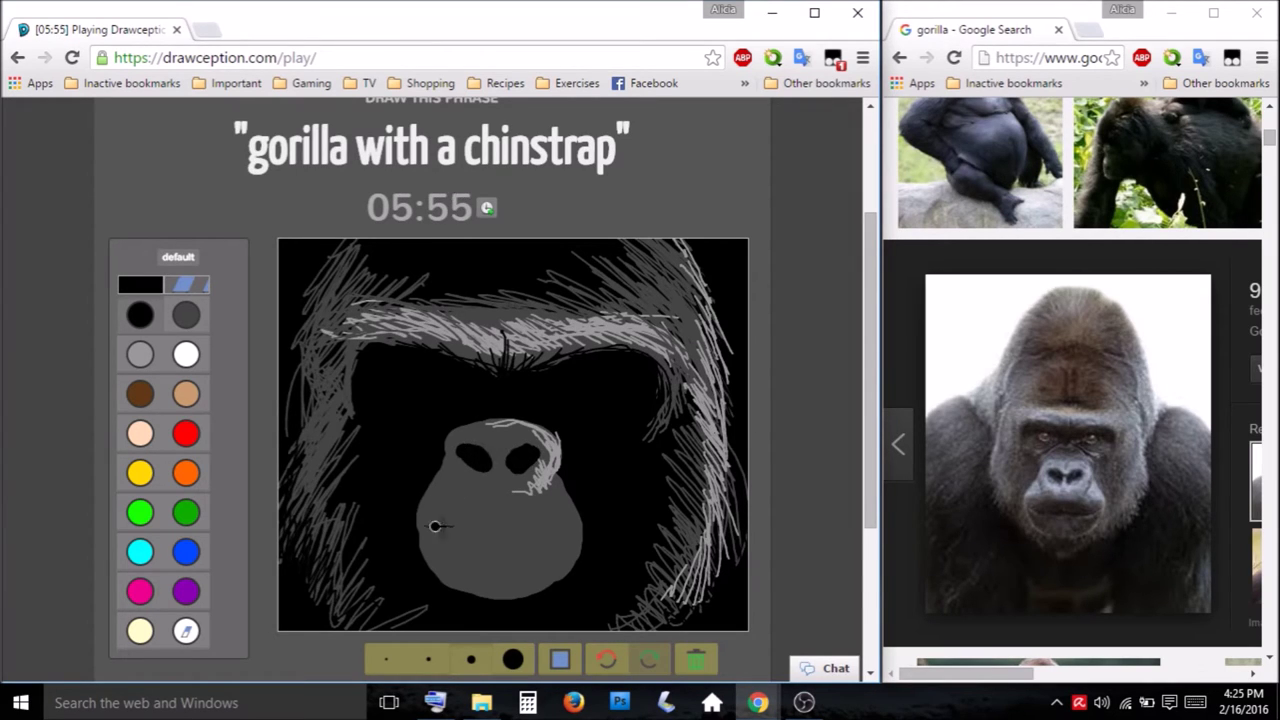
{"action": "left_click", "coordinate": [428, 659]}
{"action": "left_click_drag", "start_coordinate": [492, 588], "coordinate": [522, 588]}
{"action": "left_click_drag", "start_coordinate": [563, 547], "coordinate": [445, 543]}
{"action": "left_click_drag", "start_coordinate": [549, 545], "coordinate": [524, 544]}
{"action": "left_click_drag", "start_coordinate": [444, 549], "coordinate": [419, 542]}
Hatch black shading with the thinnest brush along the mouth line and up into both ends of the upper lip
{"action": "left_click", "coordinate": [386, 659]}
{"action": "left_click_drag", "start_coordinate": [557, 541], "coordinate": [580, 515]}
{"action": "left_click_drag", "start_coordinate": [535, 538], "coordinate": [419, 531]}
{"action": "left_click_drag", "start_coordinate": [443, 538], "coordinate": [513, 543]}
{"action": "mouse_move", "coordinate": [513, 541]}
{"action": "left_mouse_down"}
{"action": "mouse_move", "coordinate": [580, 525]}
{"action": "mouse_move", "coordinate": [552, 523]}
{"action": "mouse_move", "coordinate": [568, 547]}
{"action": "left_mouse_up"}
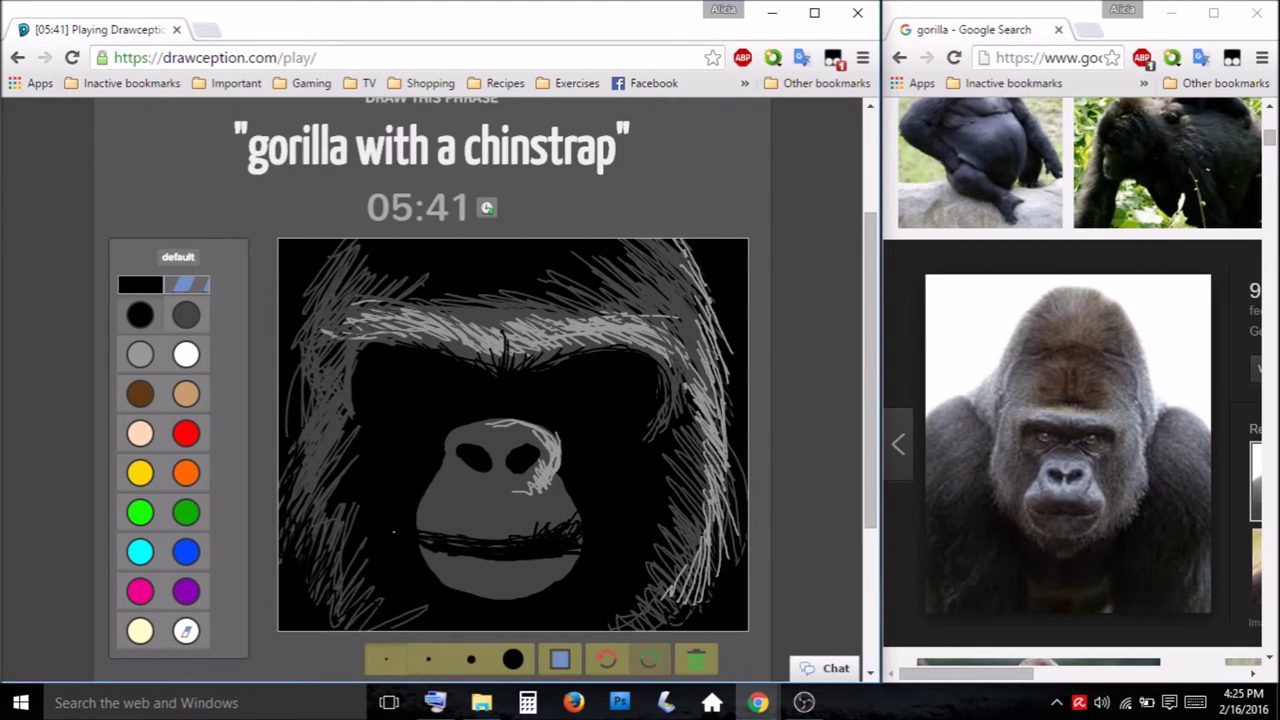
{"action": "left_click_drag", "start_coordinate": [435, 537], "coordinate": [416, 522]}
{"action": "mouse_move", "coordinate": [432, 534]}
{"action": "left_mouse_down"}
{"action": "mouse_move", "coordinate": [417, 521]}
{"action": "mouse_move", "coordinate": [432, 523]}
{"action": "left_mouse_up"}
{"action": "left_click_drag", "start_coordinate": [466, 539], "coordinate": [450, 518]}
{"action": "left_click_drag", "start_coordinate": [490, 541], "coordinate": [472, 527]}
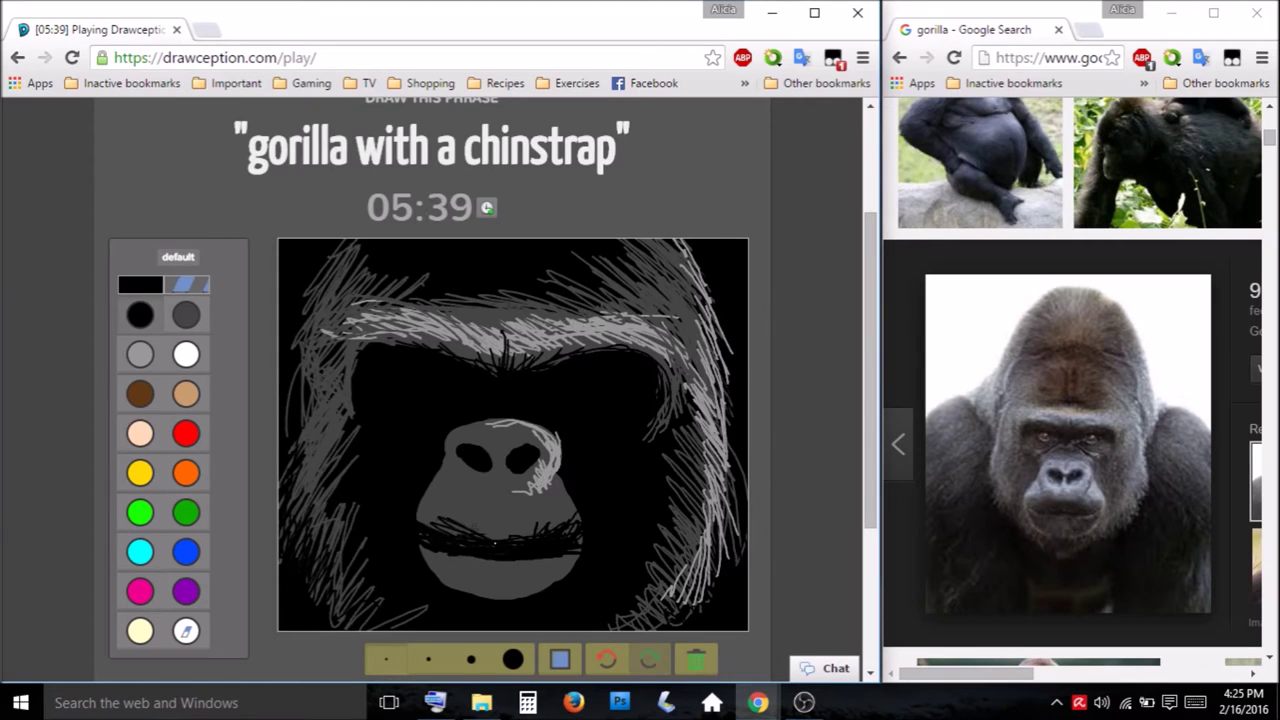
Draw thin black creases down both sides of the nose, between the nostrils and at the top of the nose
{"action": "left_click_drag", "start_coordinate": [540, 478], "coordinate": [549, 500]}
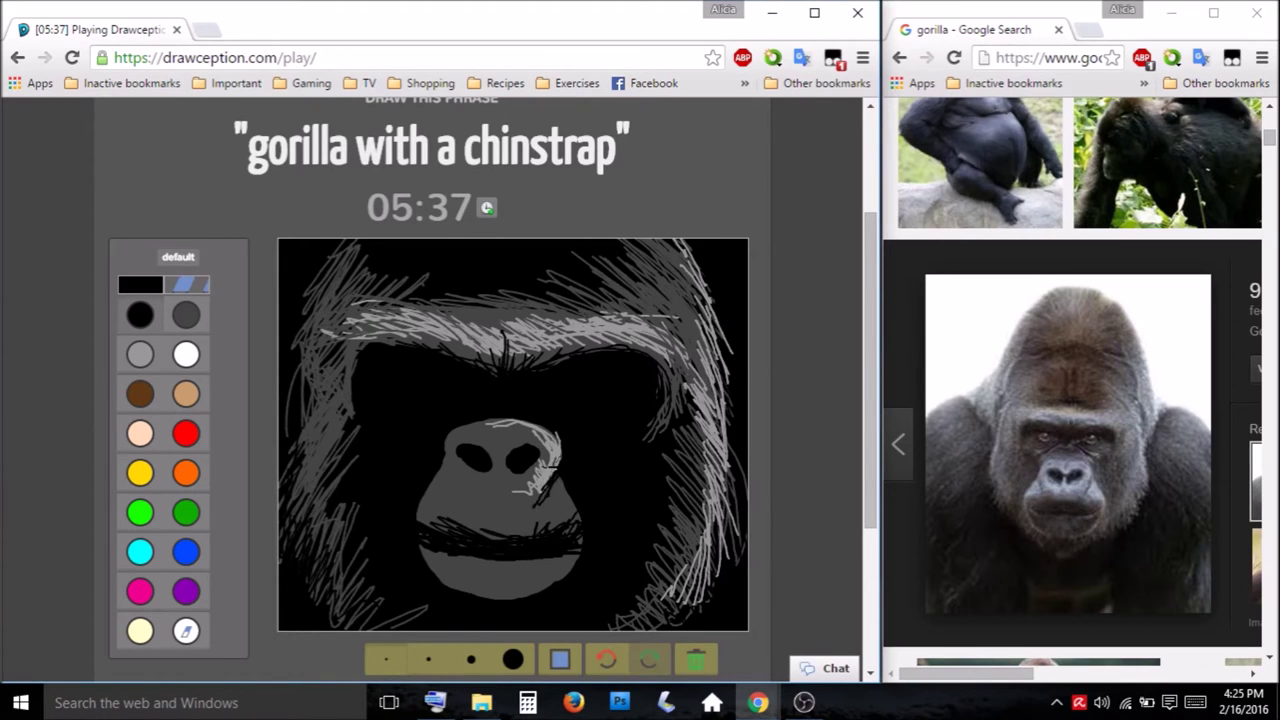
{"action": "mouse_move", "coordinate": [504, 455]}
{"action": "left_mouse_down"}
{"action": "mouse_move", "coordinate": [543, 442]}
{"action": "mouse_move", "coordinate": [500, 469]}
{"action": "left_mouse_up"}
{"action": "left_click_drag", "start_coordinate": [502, 418], "coordinate": [502, 437]}
{"action": "left_click_drag", "start_coordinate": [514, 418], "coordinate": [500, 426]}
{"action": "mouse_move", "coordinate": [446, 467]}
{"action": "left_mouse_down"}
{"action": "mouse_move", "coordinate": [456, 446]}
{"action": "mouse_move", "coordinate": [479, 445]}
{"action": "mouse_move", "coordinate": [462, 491]}
{"action": "left_mouse_up"}
{"action": "mouse_move", "coordinate": [448, 437]}
{"action": "left_mouse_down"}
{"action": "mouse_move", "coordinate": [456, 480]}
{"action": "mouse_move", "coordinate": [491, 524]}
{"action": "left_mouse_up"}
Shade the middle of the upper lip with horizontal black strokes
{"action": "left_click_drag", "start_coordinate": [491, 532], "coordinate": [533, 534]}
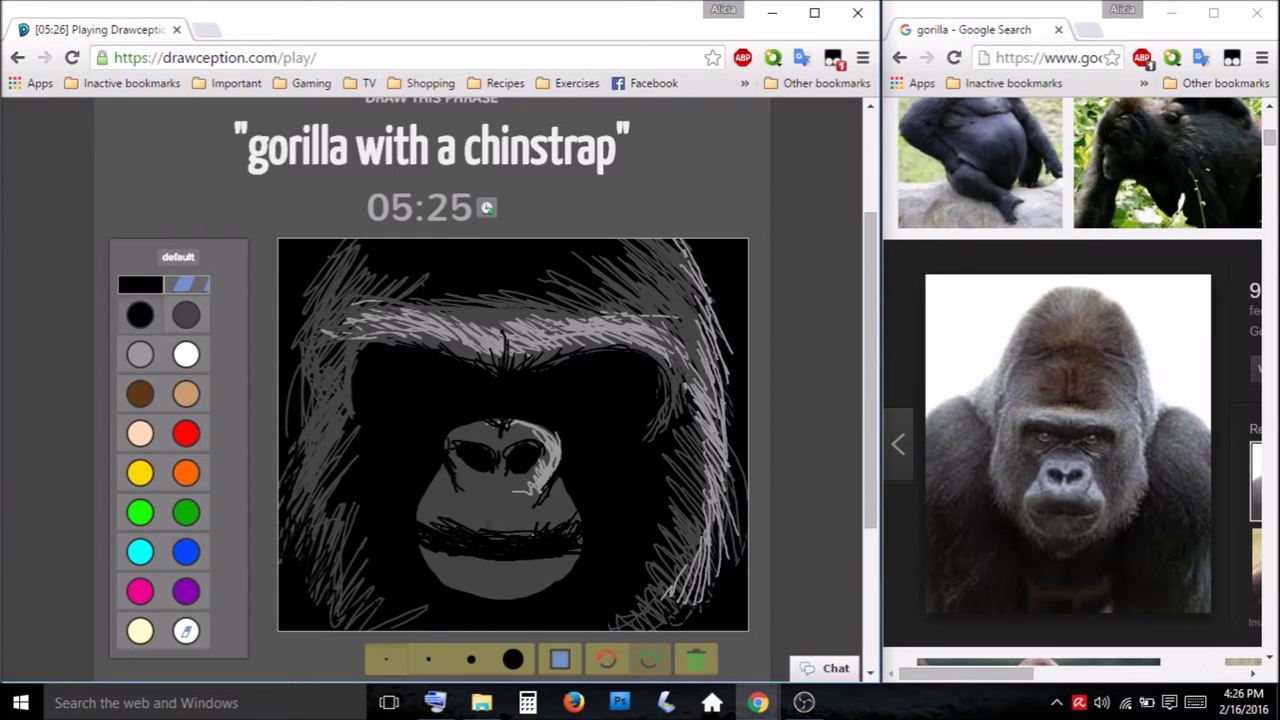
{"action": "left_click_drag", "start_coordinate": [436, 523], "coordinate": [535, 533]}
{"action": "mouse_move", "coordinate": [457, 516]}
{"action": "left_mouse_down"}
{"action": "mouse_move", "coordinate": [553, 526]}
{"action": "mouse_move", "coordinate": [518, 516]}
{"action": "left_mouse_up"}
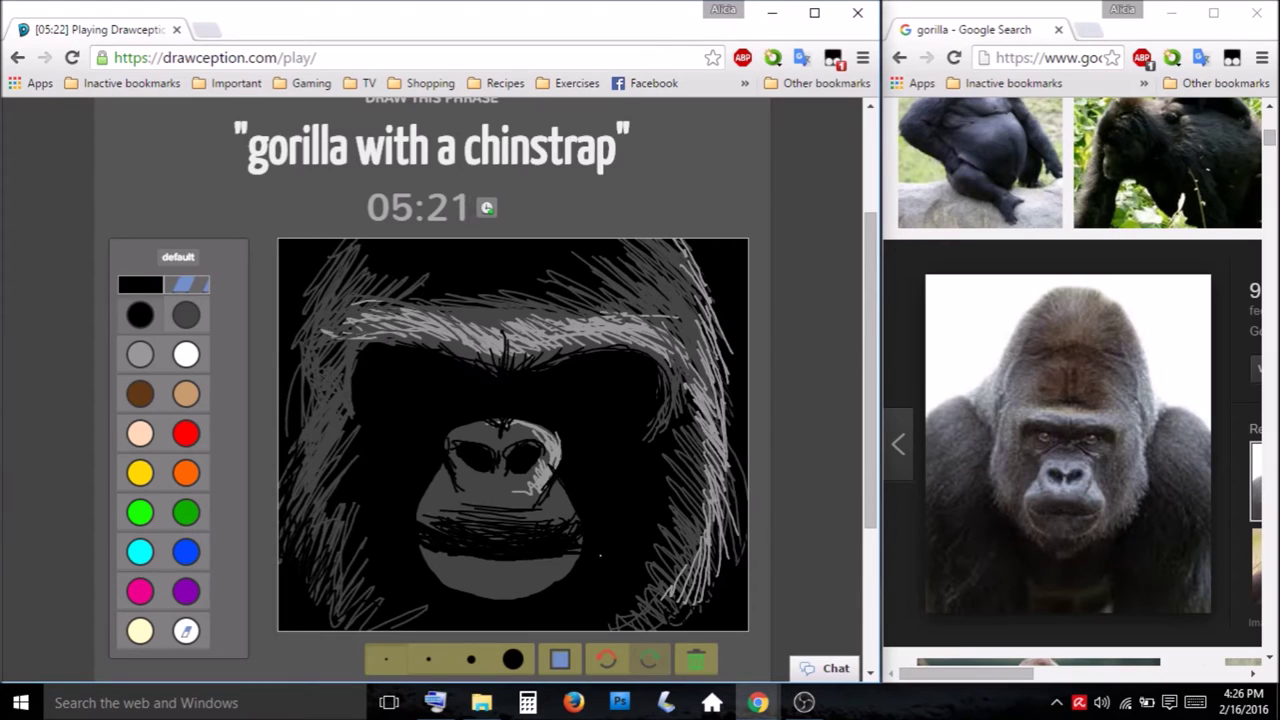
Hatch black shading over the lower lip and chin, and undo the last stroke
{"action": "mouse_move", "coordinate": [600, 555]}
{"action": "left_mouse_down"}
{"action": "mouse_move", "coordinate": [495, 590]}
{"action": "mouse_move", "coordinate": [530, 595]}
{"action": "mouse_move", "coordinate": [454, 562]}
{"action": "left_mouse_up"}
{"action": "left_click_drag", "start_coordinate": [420, 547], "coordinate": [466, 594]}
{"action": "left_click_drag", "start_coordinate": [446, 564], "coordinate": [498, 594]}
{"action": "left_click_drag", "start_coordinate": [478, 586], "coordinate": [530, 578]}
{"action": "left_click_drag", "start_coordinate": [452, 558], "coordinate": [534, 578]}
{"action": "left_click_drag", "start_coordinate": [494, 574], "coordinate": [546, 562]}
{"action": "key", "text": "ctrl+z"}
Break up the dark grey fur on the lower left side of the head with thin black strokes
{"action": "left_click_drag", "start_coordinate": [328, 492], "coordinate": [320, 504]}
{"action": "mouse_move", "coordinate": [342, 449]}
{"action": "left_mouse_down"}
{"action": "mouse_move", "coordinate": [308, 479]}
{"action": "mouse_move", "coordinate": [323, 529]}
{"action": "left_mouse_up"}
{"action": "left_click_drag", "start_coordinate": [353, 509], "coordinate": [330, 547]}
{"action": "mouse_move", "coordinate": [349, 529]}
{"action": "left_mouse_down"}
{"action": "mouse_move", "coordinate": [335, 567]}
{"action": "mouse_move", "coordinate": [353, 595]}
{"action": "left_mouse_up"}
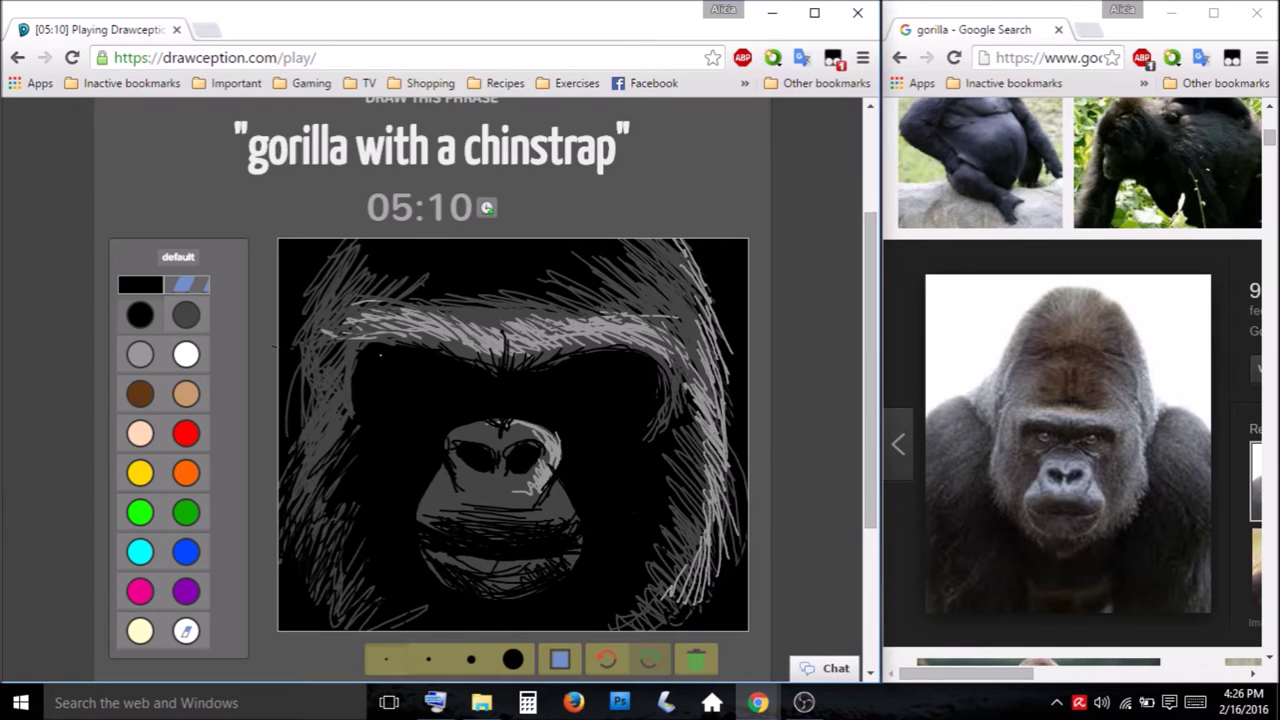
Add light grey highlights around the nostrils, over the muzzle beside the nose and along the lower lip
{"action": "left_click", "coordinate": [140, 354]}
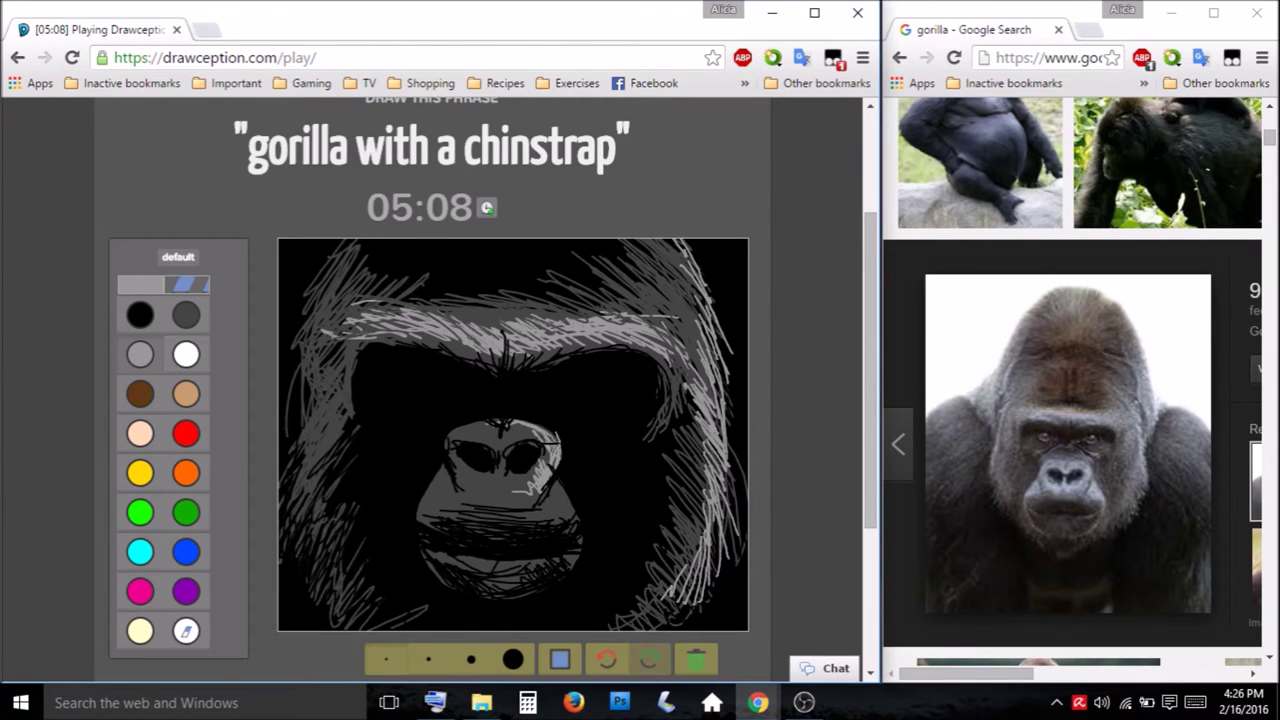
{"action": "left_click_drag", "start_coordinate": [526, 430], "coordinate": [560, 454]}
{"action": "mouse_move", "coordinate": [524, 430]}
{"action": "left_mouse_down"}
{"action": "mouse_move", "coordinate": [556, 446]}
{"action": "mouse_move", "coordinate": [482, 490]}
{"action": "mouse_move", "coordinate": [512, 488]}
{"action": "left_mouse_up"}
{"action": "mouse_move", "coordinate": [472, 428]}
{"action": "left_mouse_down"}
{"action": "mouse_move", "coordinate": [514, 446]}
{"action": "mouse_move", "coordinate": [452, 441]}
{"action": "mouse_move", "coordinate": [532, 433]}
{"action": "left_mouse_up"}
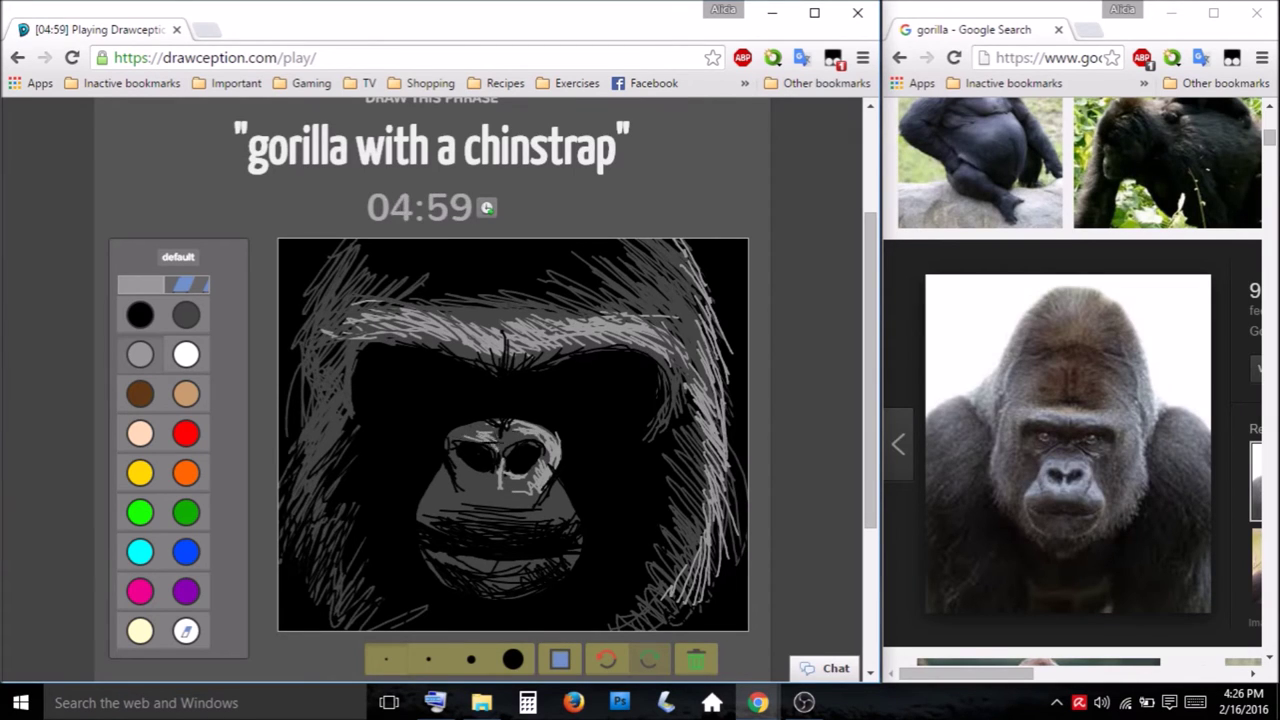
{"action": "mouse_move", "coordinate": [461, 469]}
{"action": "left_mouse_down"}
{"action": "mouse_move", "coordinate": [577, 512]}
{"action": "mouse_move", "coordinate": [514, 496]}
{"action": "mouse_move", "coordinate": [424, 508]}
{"action": "mouse_move", "coordinate": [446, 482]}
{"action": "left_mouse_up"}
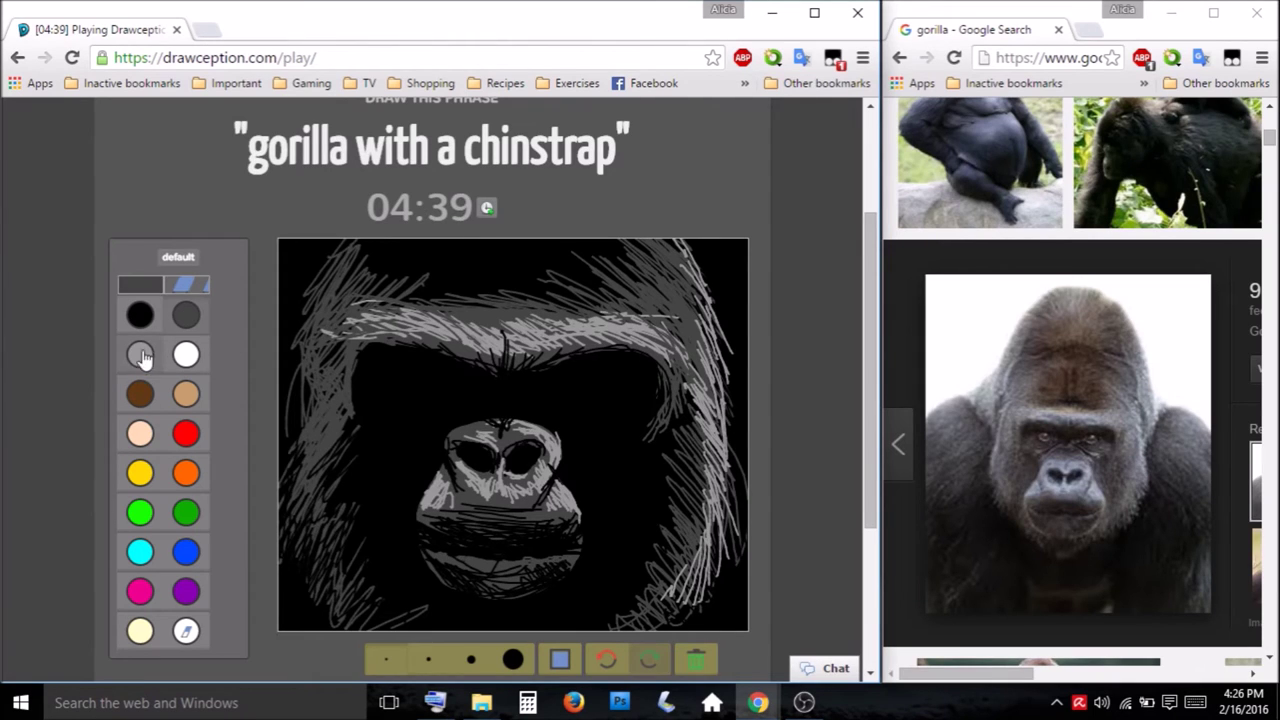
{"action": "left_click_drag", "start_coordinate": [542, 559], "coordinate": [579, 550]}
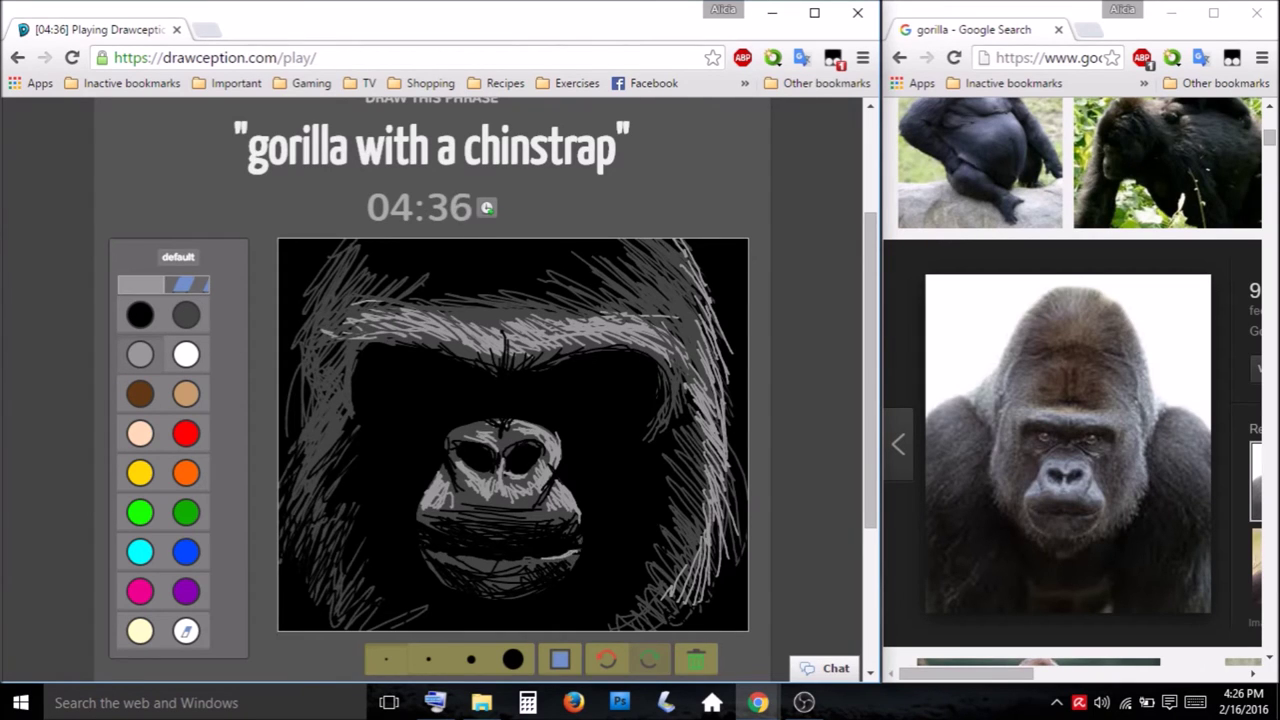
Place two brown irises below the brow with the largest brush, one on each side of the nose
{"action": "left_click", "coordinate": [143, 392]}
{"action": "left_click", "coordinate": [511, 660]}
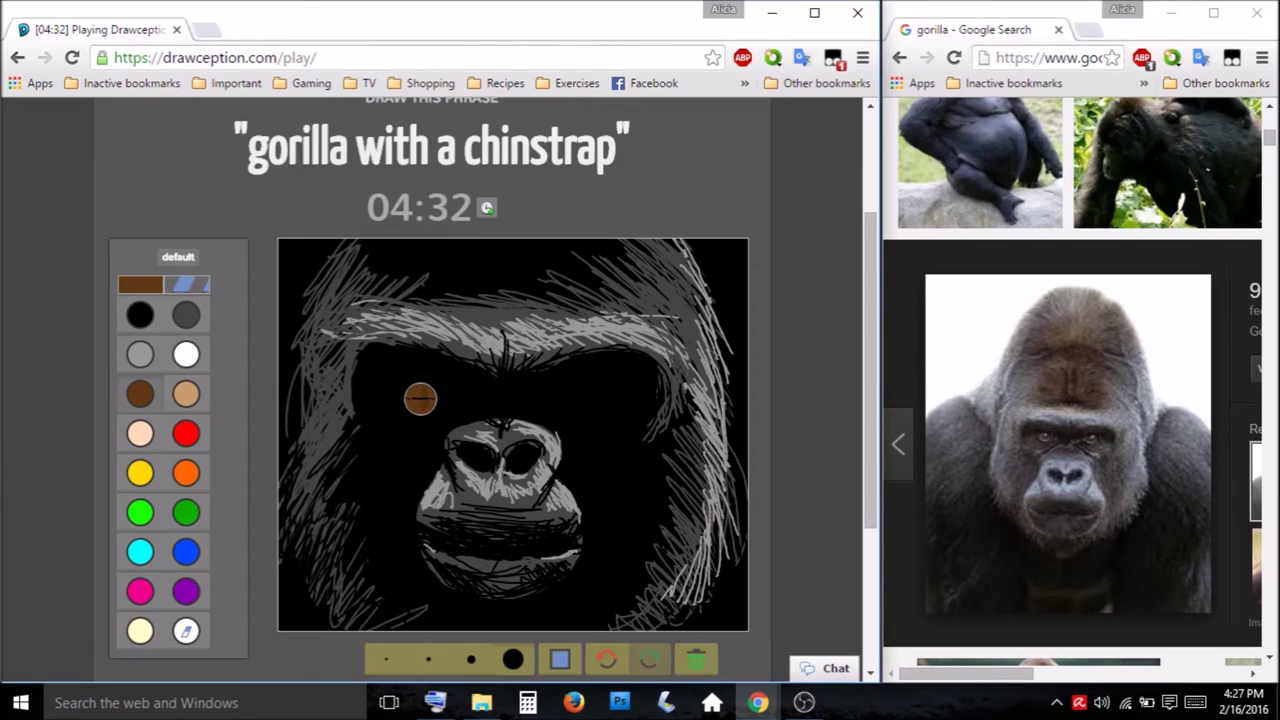
{"action": "left_click", "coordinate": [420, 398]}
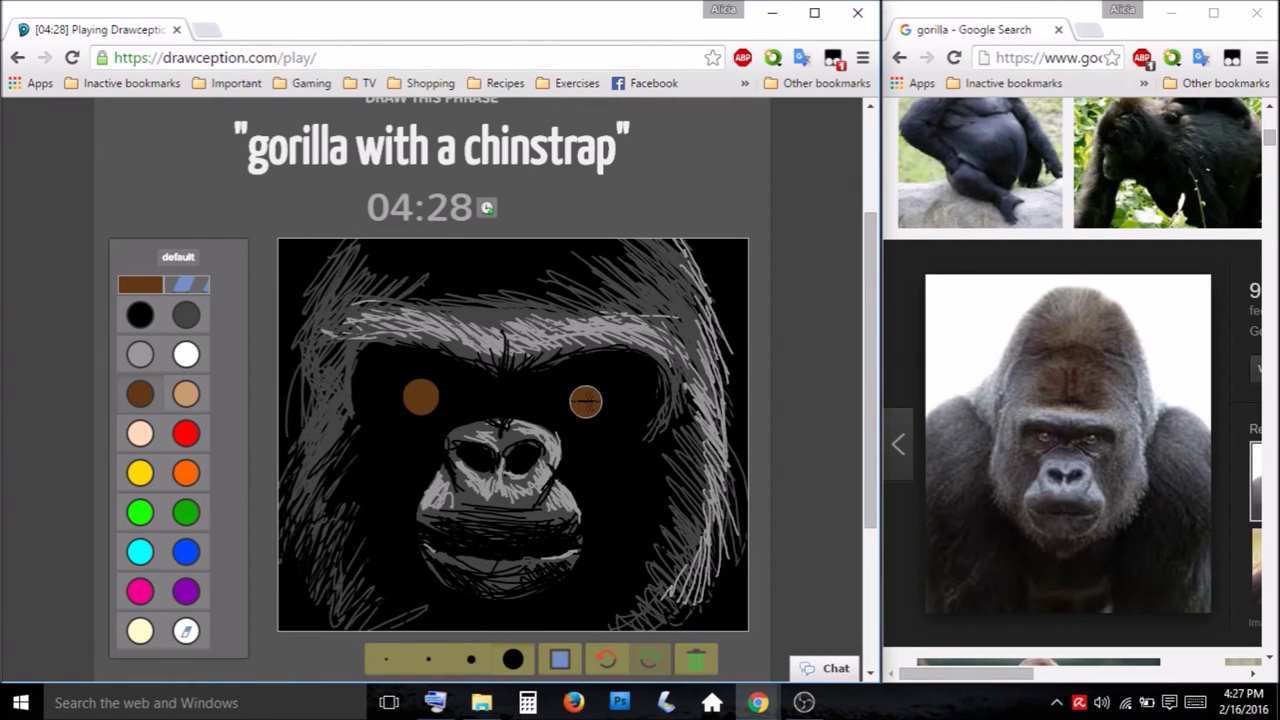
{"action": "left_click", "coordinate": [583, 400]}
Paint black pupils inside both brown irises and trim the tops of the irises with black eyelid strokes
{"action": "left_click", "coordinate": [145, 324]}
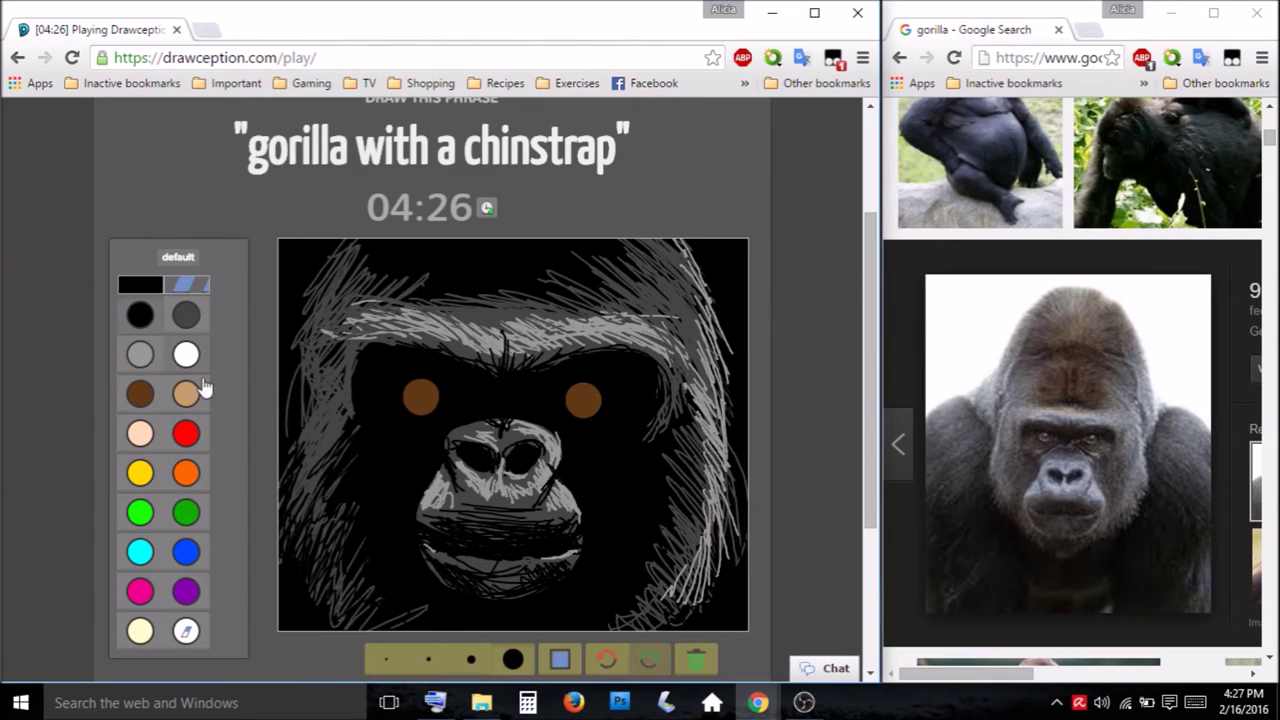
{"action": "left_click", "coordinate": [429, 660]}
{"action": "mouse_move", "coordinate": [410, 390]}
{"action": "left_mouse_down"}
{"action": "mouse_move", "coordinate": [427, 390]}
{"action": "mouse_move", "coordinate": [412, 391]}
{"action": "left_mouse_up"}
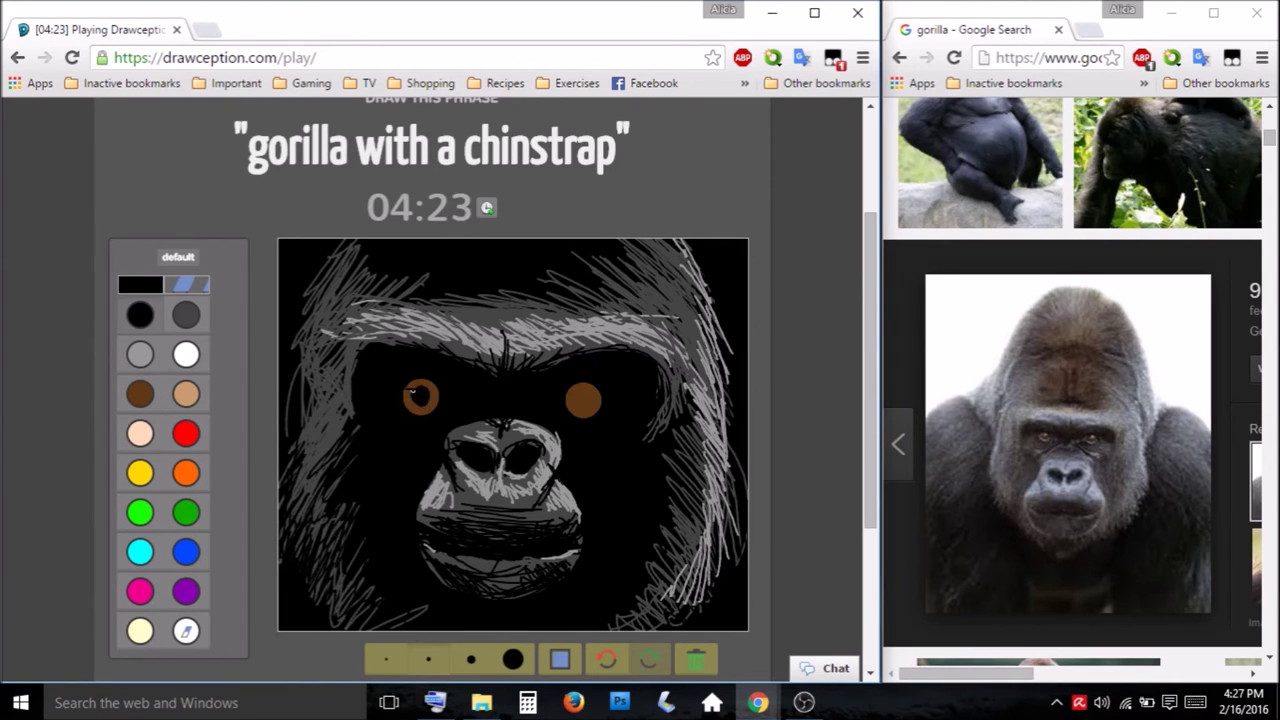
{"action": "left_click_drag", "start_coordinate": [583, 400], "coordinate": [582, 394]}
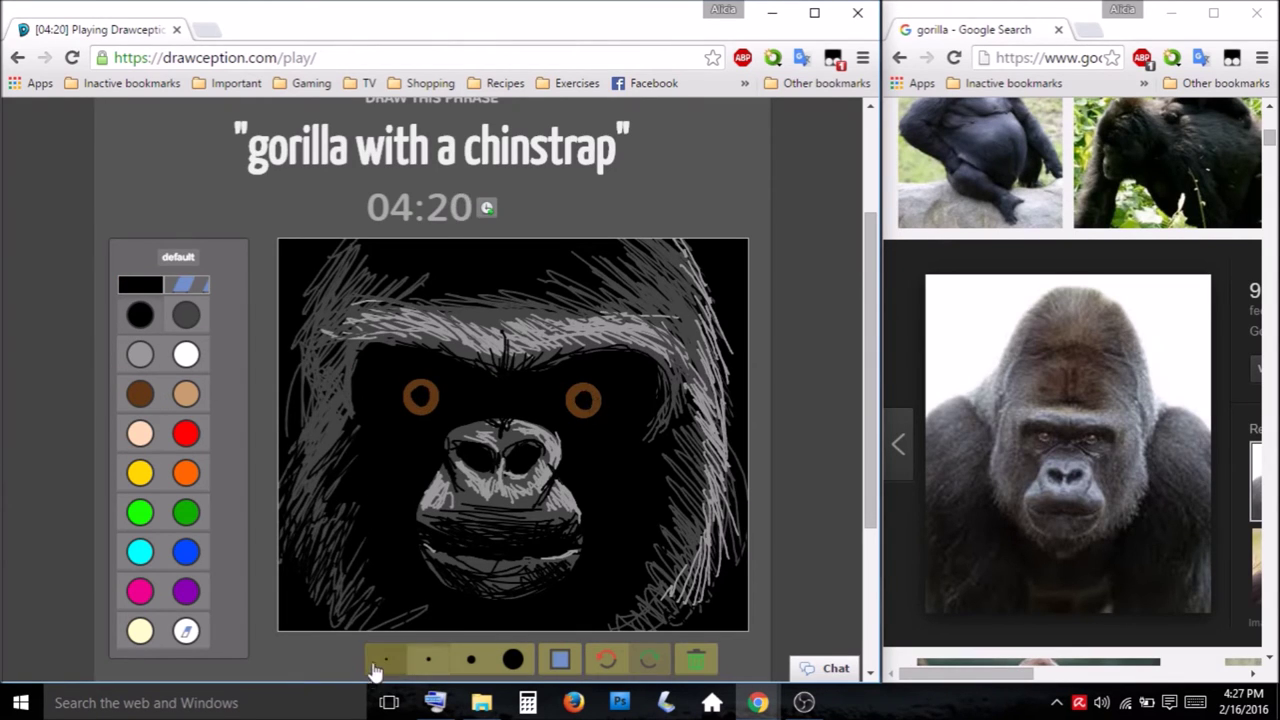
{"action": "left_click_drag", "start_coordinate": [437, 389], "coordinate": [409, 382]}
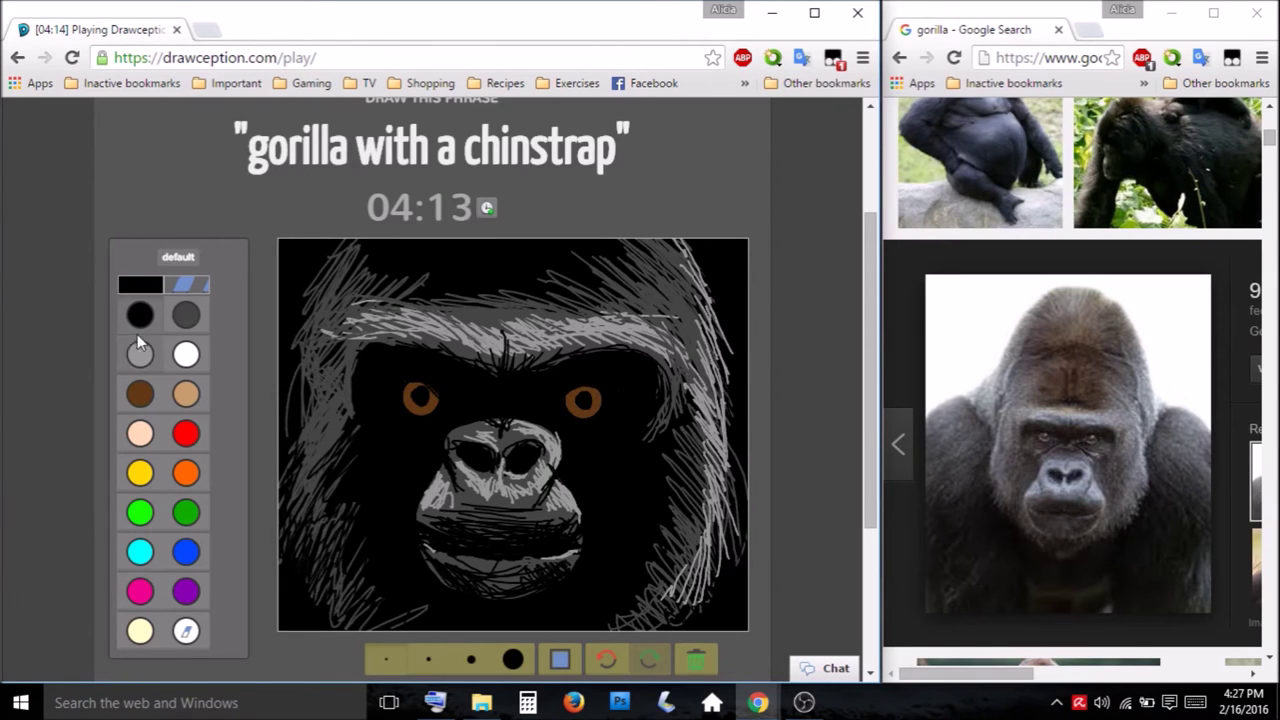
Colour the lower part of both irises red with orange accents, and switch to black for touch-ups
{"action": "left_click", "coordinate": [186, 433]}
{"action": "left_click_drag", "start_coordinate": [406, 399], "coordinate": [437, 402]}
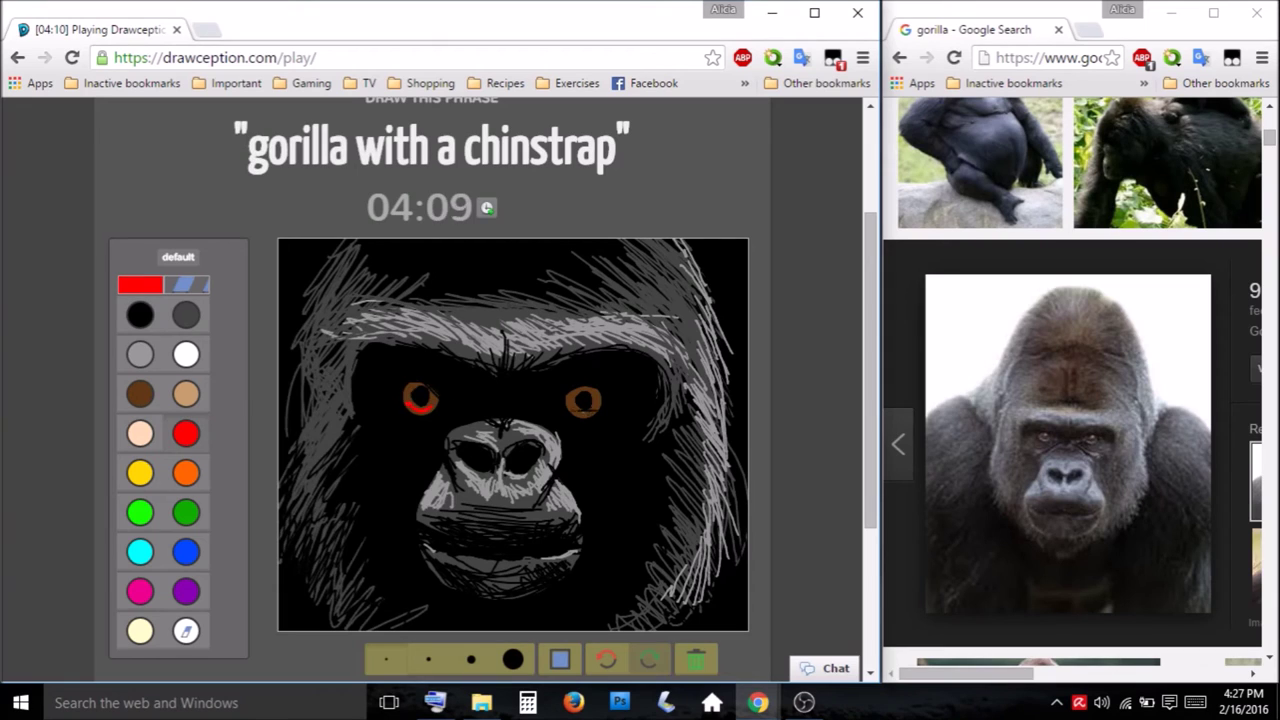
{"action": "left_click", "coordinate": [186, 472]}
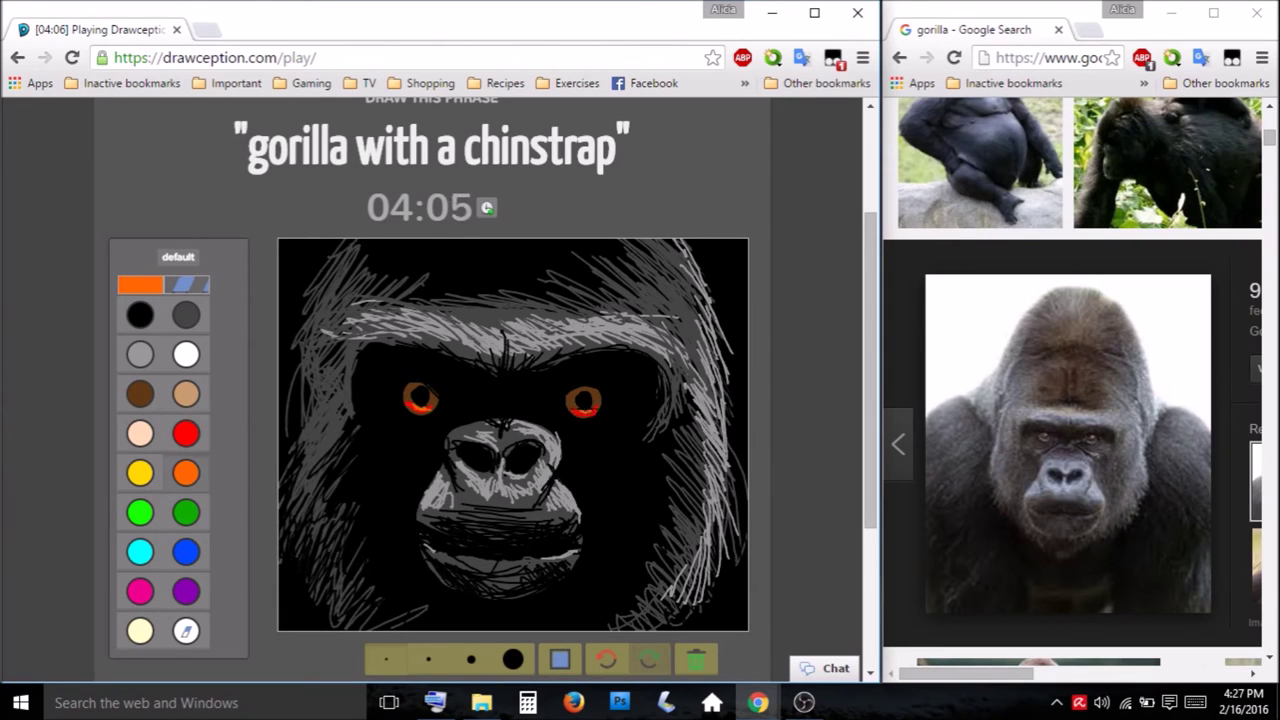
{"action": "left_click", "coordinate": [140, 315]}
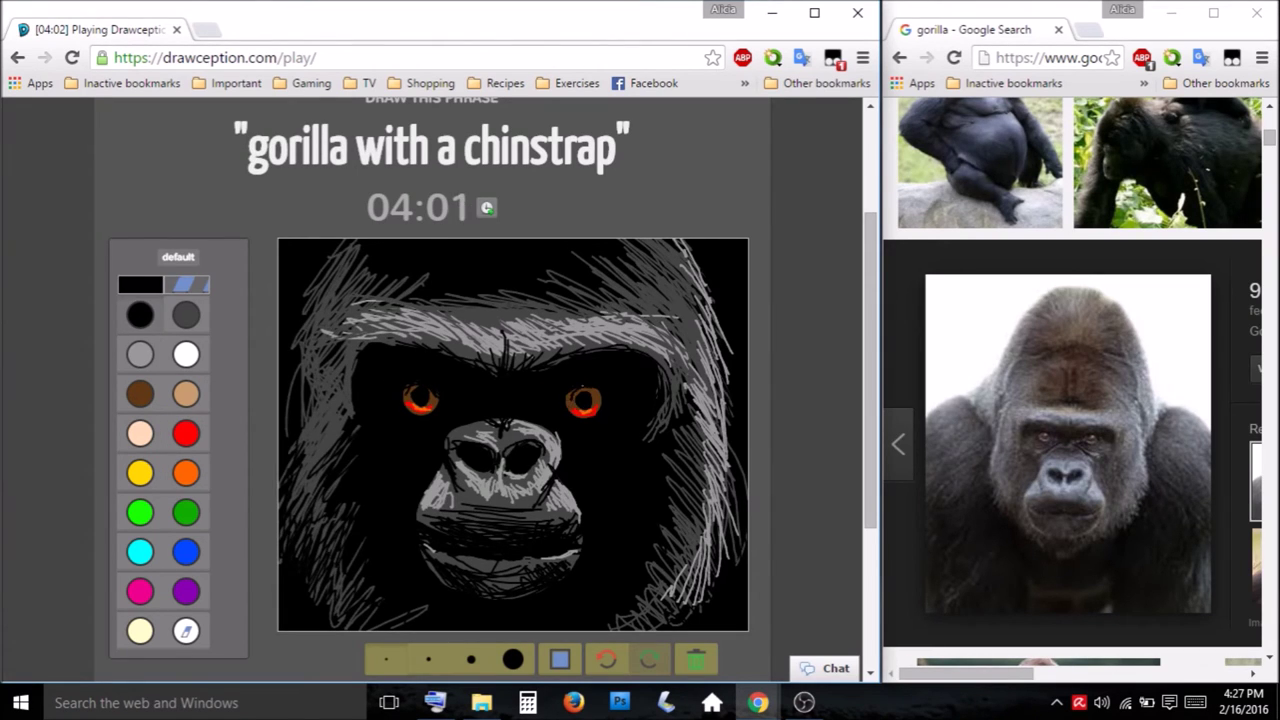
Hatch dark grey wrinkles under and around both eyes, and dark grey fur on the right cheek
{"action": "left_click", "coordinate": [186, 315]}
{"action": "mouse_move", "coordinate": [643, 417]}
{"action": "left_mouse_down"}
{"action": "mouse_move", "coordinate": [580, 426]}
{"action": "mouse_move", "coordinate": [612, 440]}
{"action": "mouse_move", "coordinate": [598, 424]}
{"action": "left_mouse_up"}
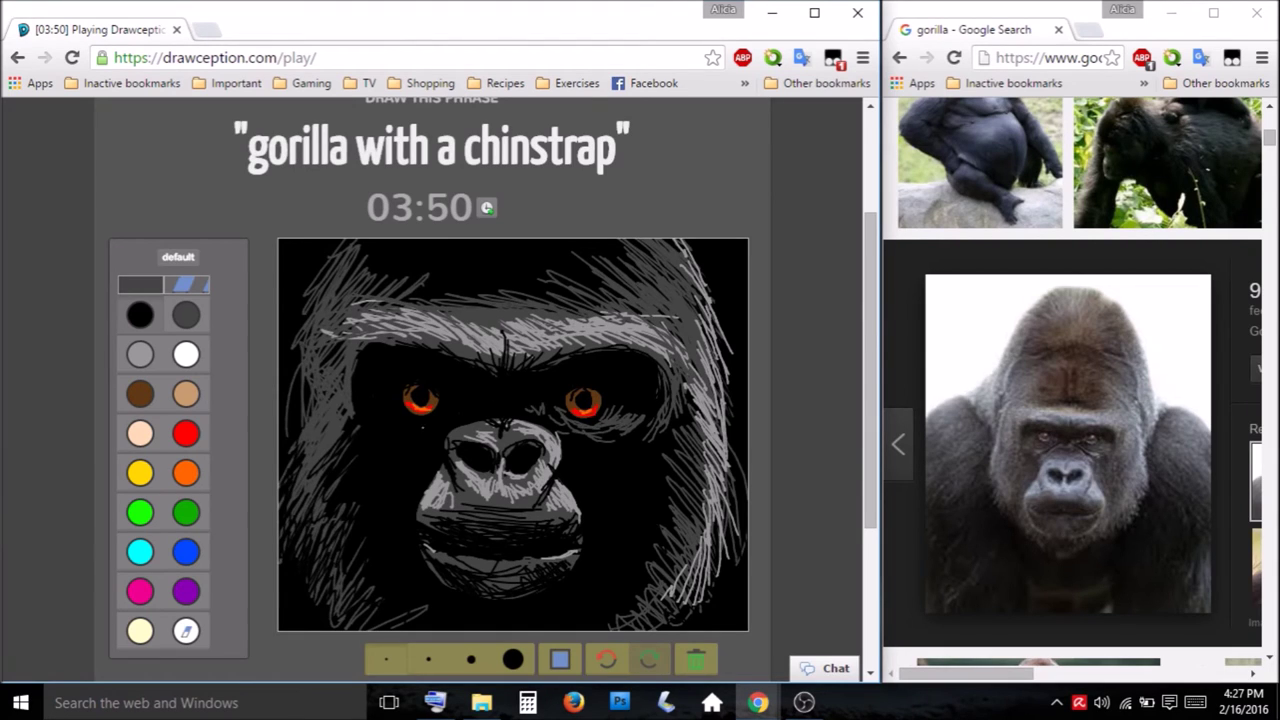
{"action": "mouse_move", "coordinate": [446, 416]}
{"action": "left_mouse_down"}
{"action": "mouse_move", "coordinate": [413, 425]}
{"action": "mouse_move", "coordinate": [389, 405]}
{"action": "left_mouse_up"}
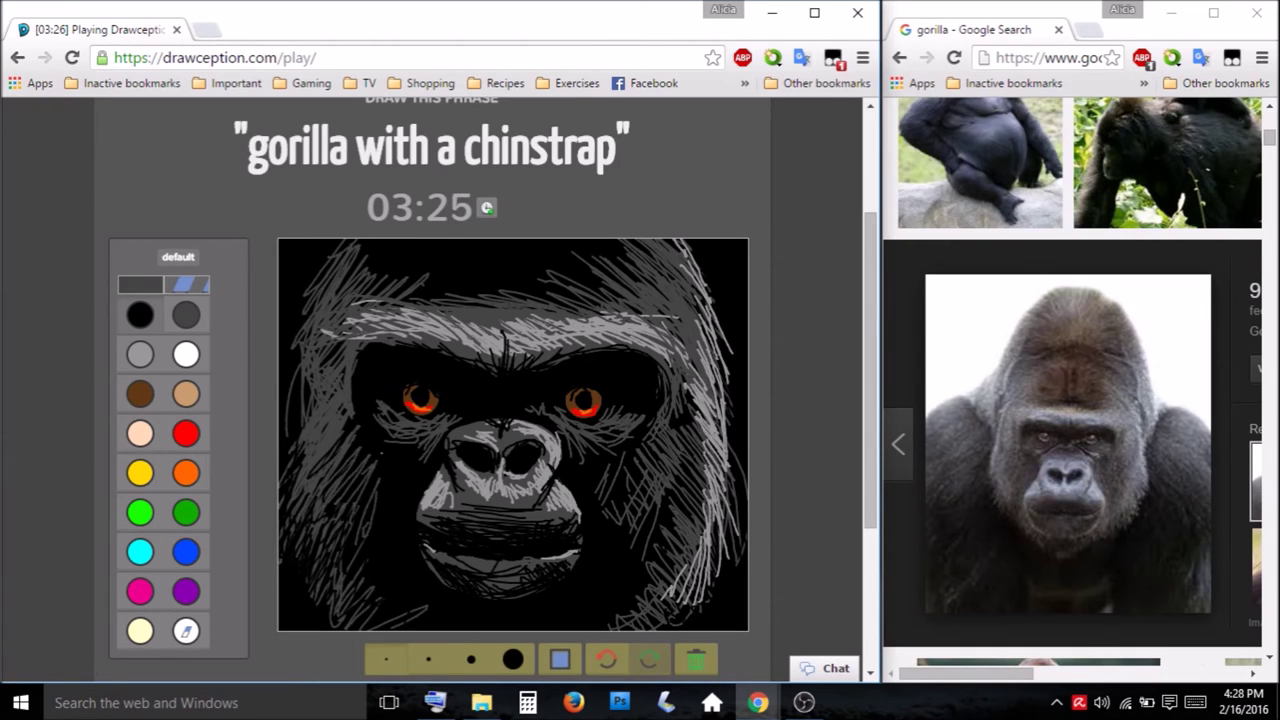
Hatch brown fur across the whole forehead above the brow ridge
{"action": "left_click", "coordinate": [139, 398]}
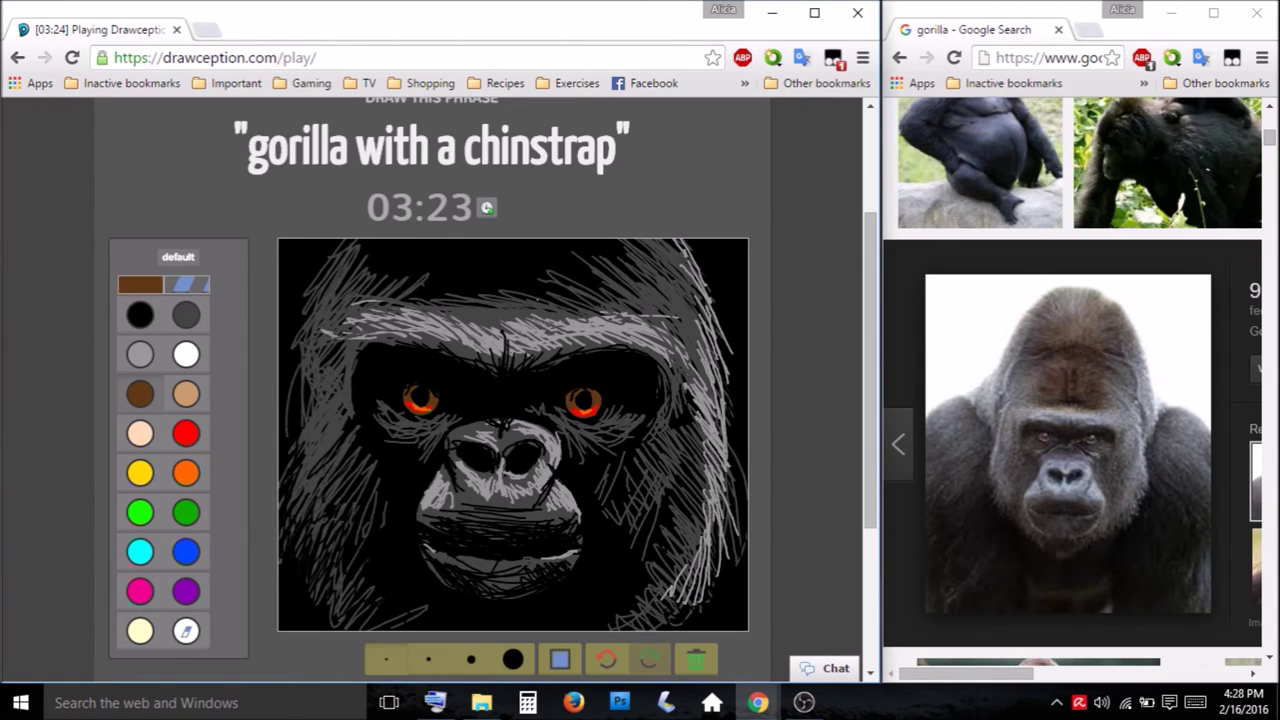
{"action": "left_click_drag", "start_coordinate": [548, 290], "coordinate": [618, 302]}
{"action": "left_click_drag", "start_coordinate": [566, 256], "coordinate": [628, 284]}
{"action": "left_click_drag", "start_coordinate": [570, 244], "coordinate": [660, 292]}
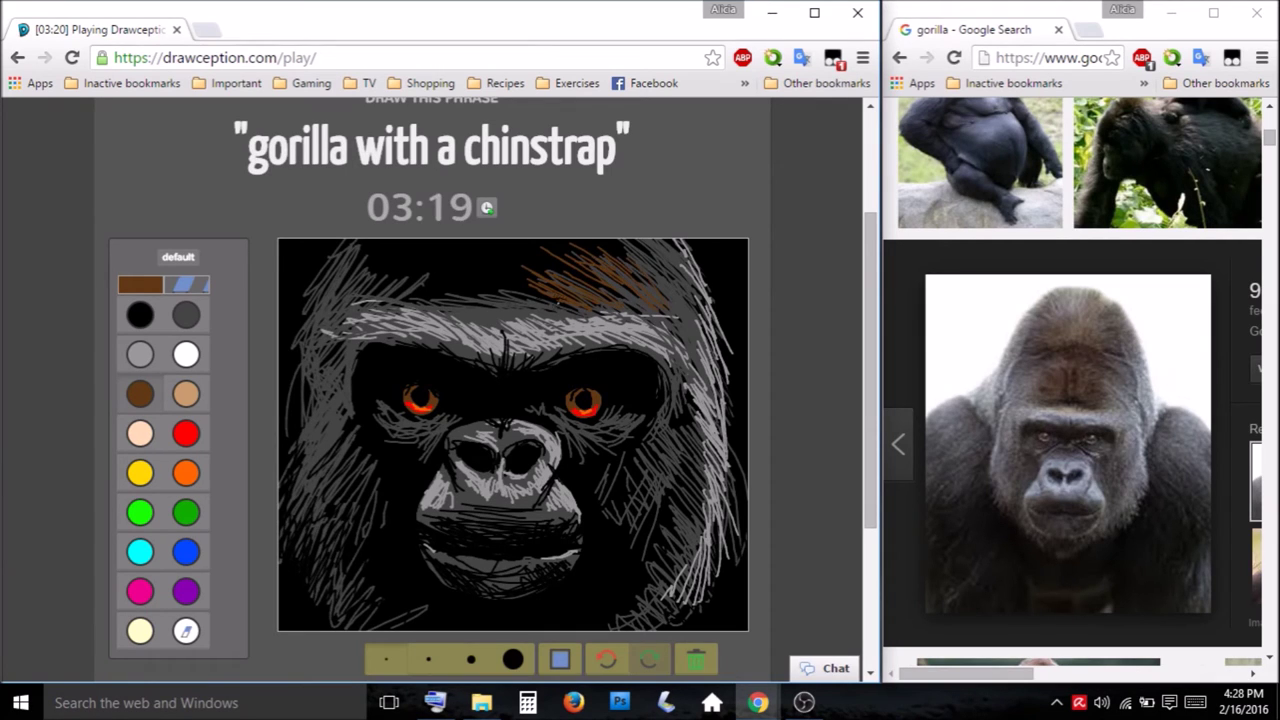
{"action": "left_click_drag", "start_coordinate": [510, 272], "coordinate": [554, 304]}
{"action": "mouse_move", "coordinate": [380, 290]}
{"action": "left_mouse_down"}
{"action": "mouse_move", "coordinate": [480, 300]}
{"action": "mouse_move", "coordinate": [410, 255]}
{"action": "mouse_move", "coordinate": [375, 250]}
{"action": "mouse_move", "coordinate": [495, 280]}
{"action": "mouse_move", "coordinate": [555, 262]}
{"action": "mouse_move", "coordinate": [552, 294]}
{"action": "left_mouse_up"}
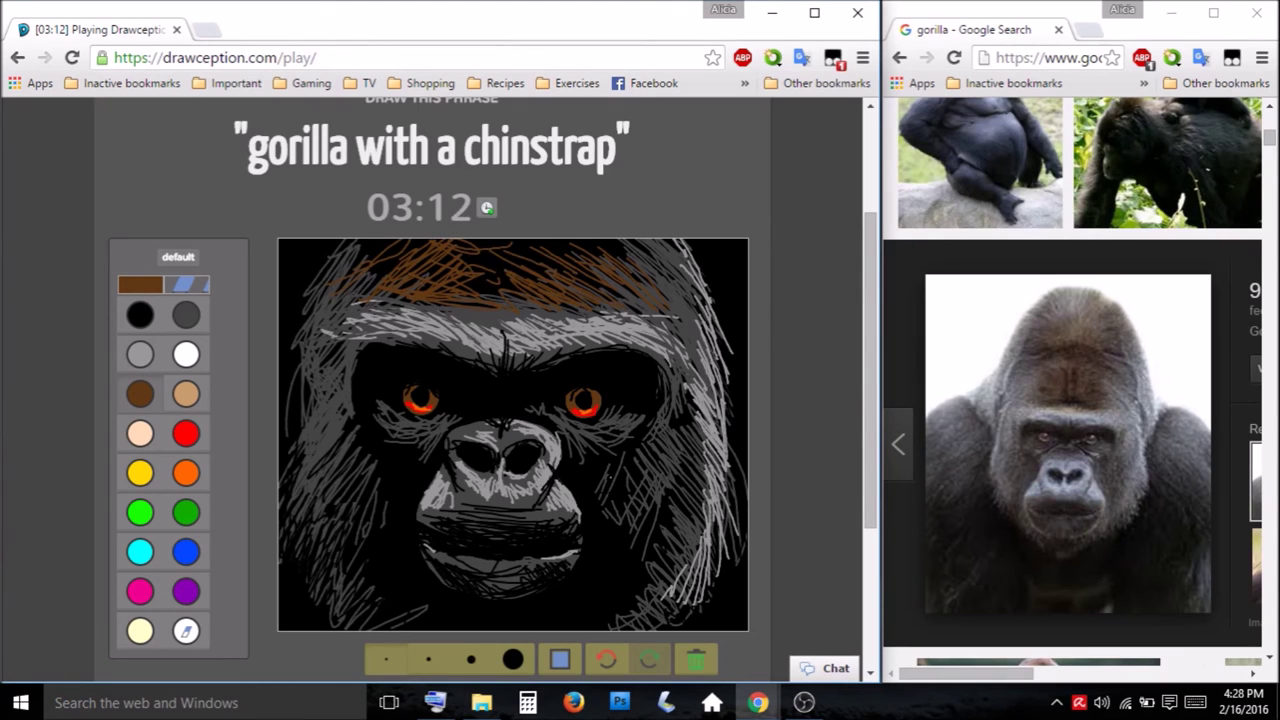
Hatch brown fur on both cheeks, beneath the chin and in the lower right fur
{"action": "left_click_drag", "start_coordinate": [648, 492], "coordinate": [605, 565]}
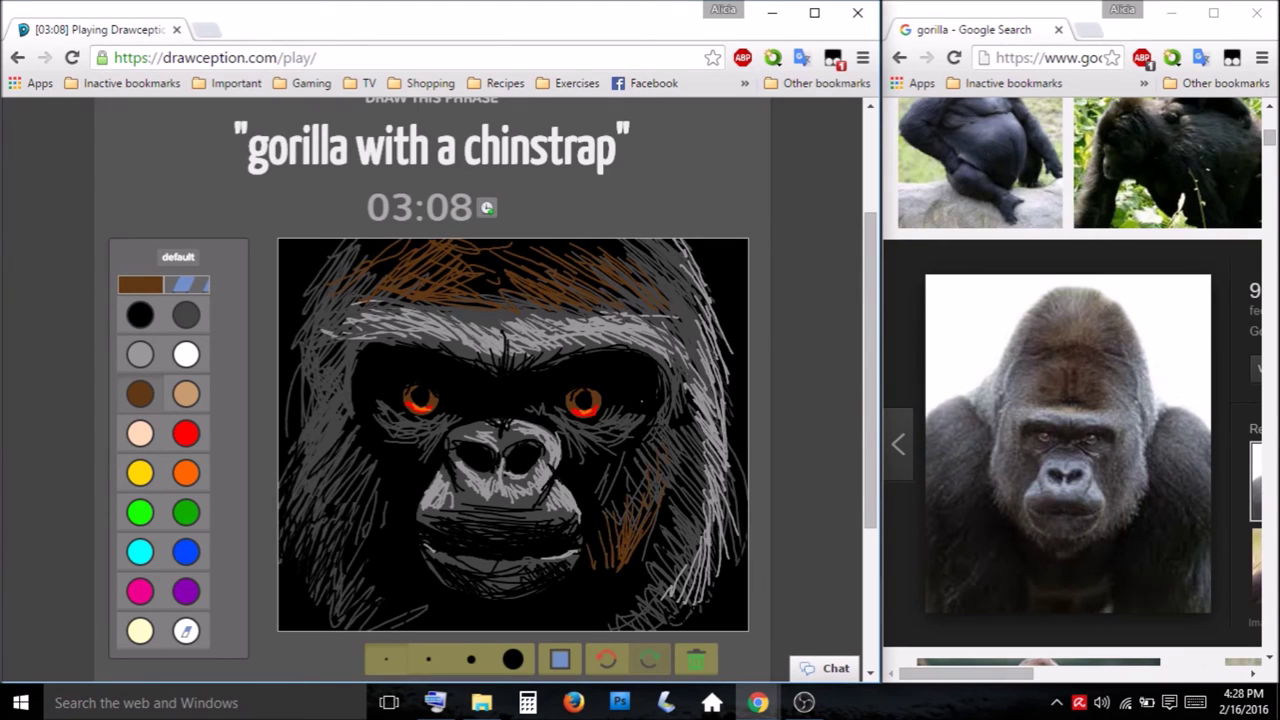
{"action": "mouse_move", "coordinate": [385, 465]}
{"action": "left_mouse_down"}
{"action": "mouse_move", "coordinate": [385, 530]}
{"action": "mouse_move", "coordinate": [360, 470]}
{"action": "mouse_move", "coordinate": [345, 530]}
{"action": "mouse_move", "coordinate": [375, 575]}
{"action": "left_mouse_up"}
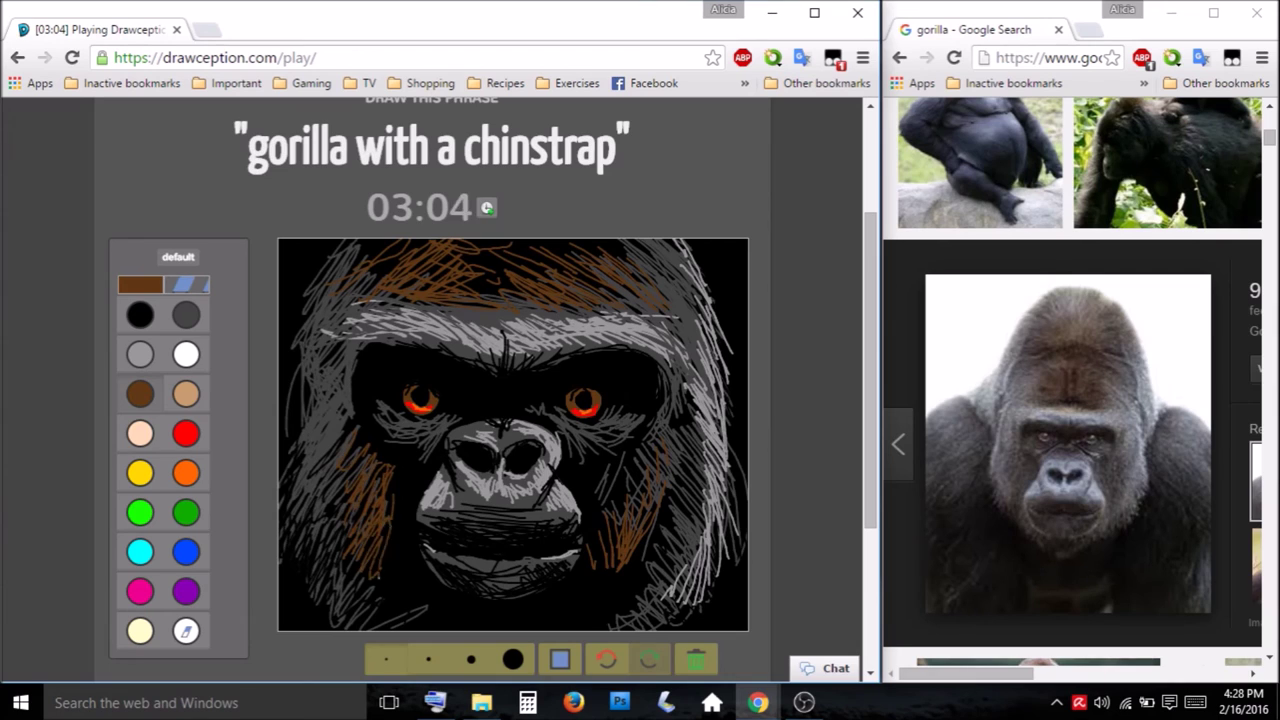
{"action": "mouse_move", "coordinate": [388, 530]}
{"action": "left_mouse_down"}
{"action": "mouse_move", "coordinate": [393, 590]}
{"action": "mouse_move", "coordinate": [544, 592]}
{"action": "left_mouse_up"}
{"action": "left_click_drag", "start_coordinate": [659, 602], "coordinate": [642, 624]}
{"action": "left_click_drag", "start_coordinate": [686, 578], "coordinate": [652, 618]}
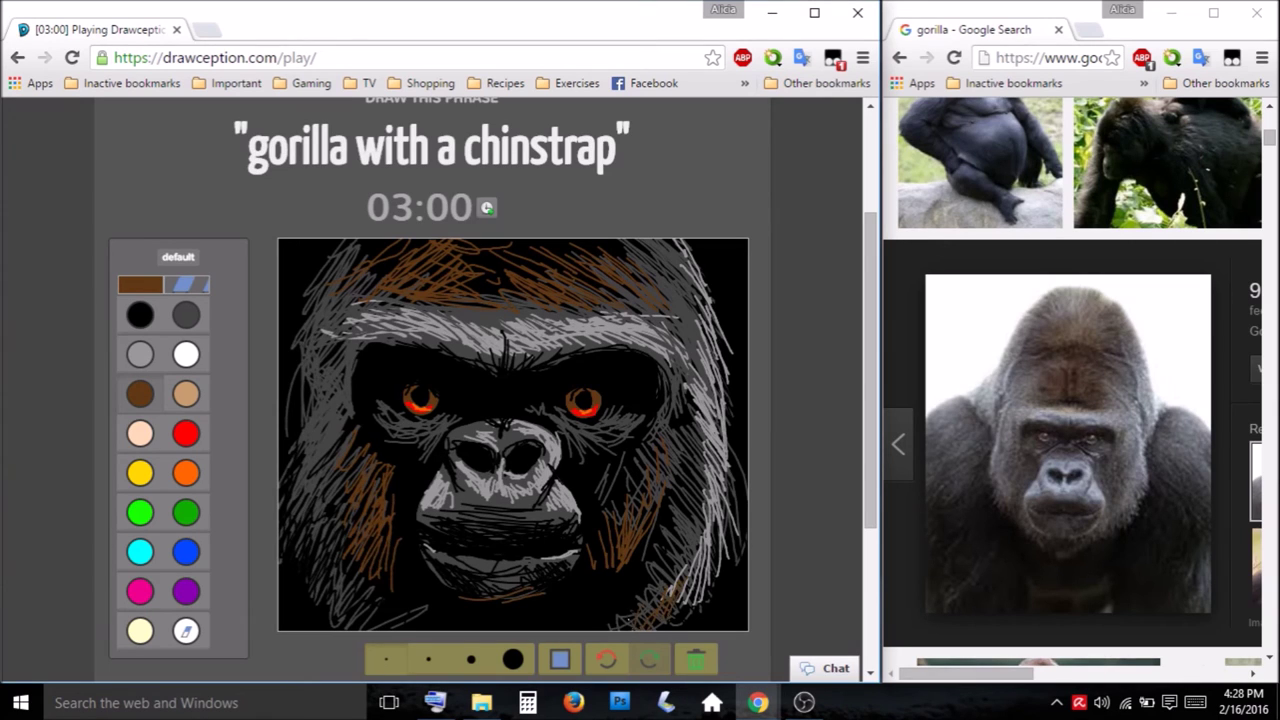
Add tan highlights to the fur on the right cheek, beside the left eye and on the upper right forehead
{"action": "left_click", "coordinate": [186, 393]}
{"action": "mouse_move", "coordinate": [700, 408]}
{"action": "left_mouse_down"}
{"action": "mouse_move", "coordinate": [700, 484]}
{"action": "mouse_move", "coordinate": [648, 535]}
{"action": "left_mouse_up"}
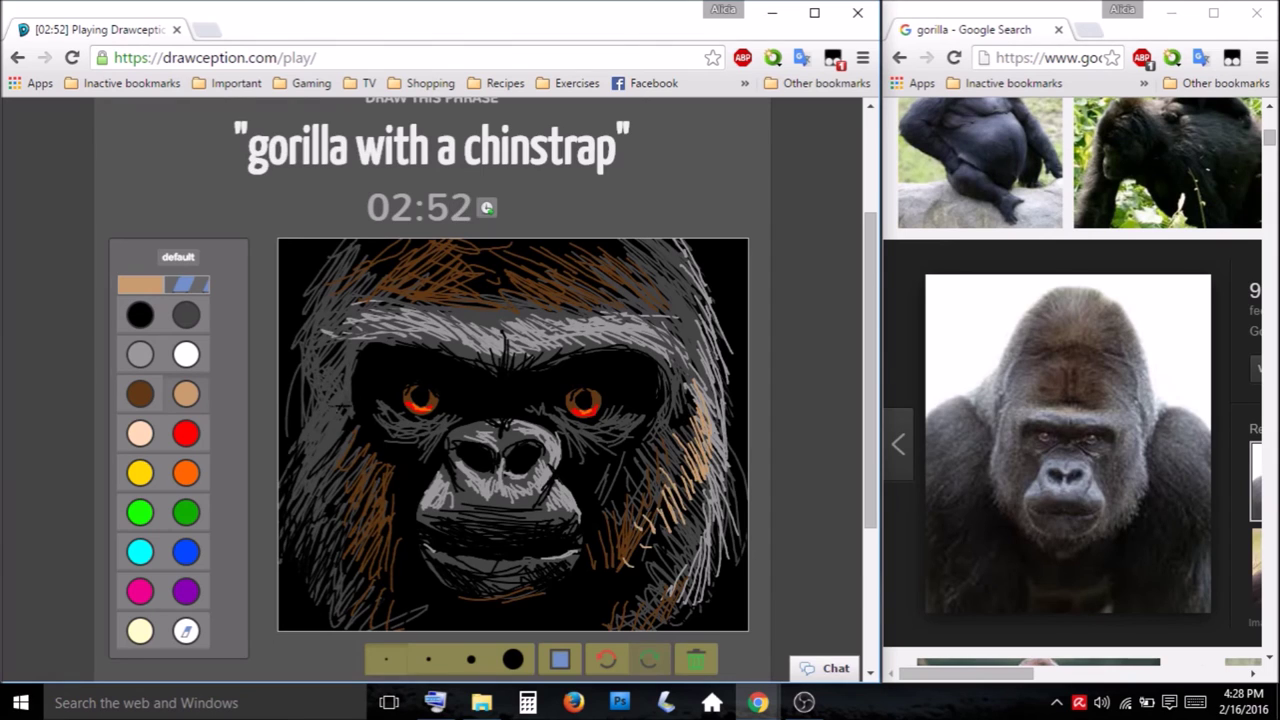
{"action": "left_click_drag", "start_coordinate": [337, 395], "coordinate": [350, 418]}
{"action": "left_click_drag", "start_coordinate": [343, 399], "coordinate": [354, 420]}
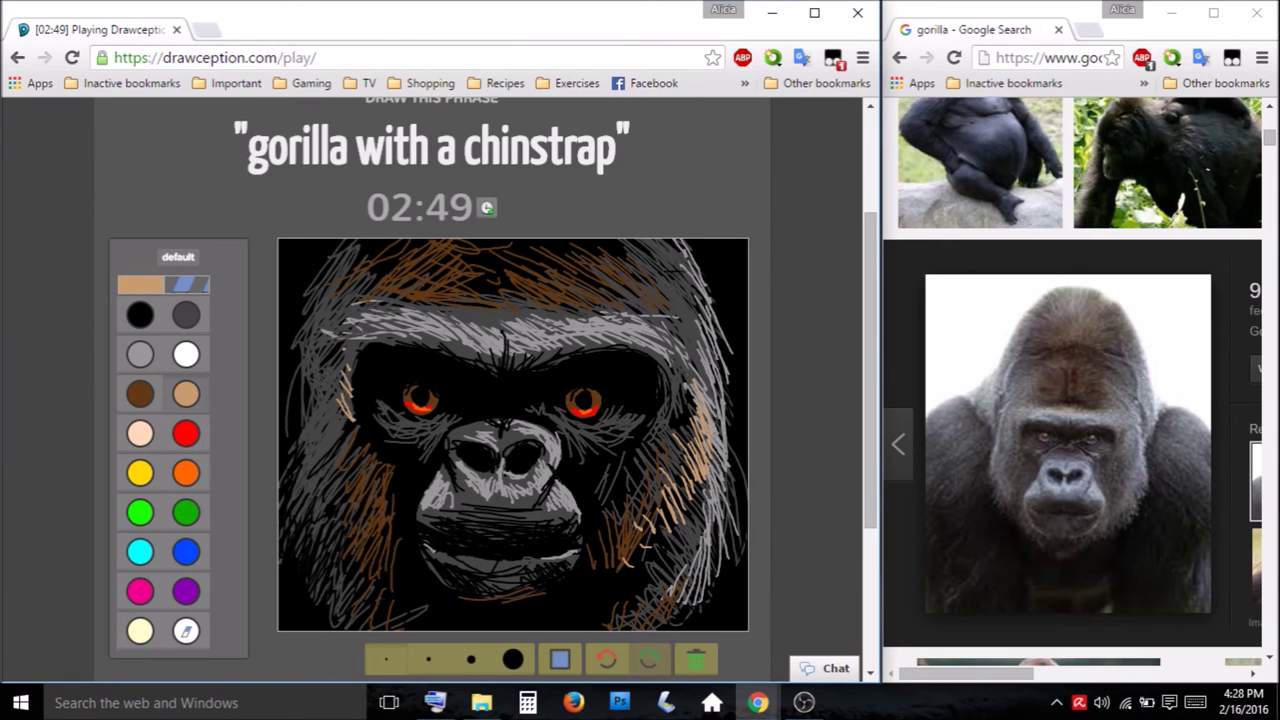
{"action": "mouse_move", "coordinate": [604, 246]}
{"action": "left_mouse_down"}
{"action": "mouse_move", "coordinate": [674, 313]}
{"action": "mouse_move", "coordinate": [658, 272]}
{"action": "mouse_move", "coordinate": [660, 294]}
{"action": "left_mouse_up"}
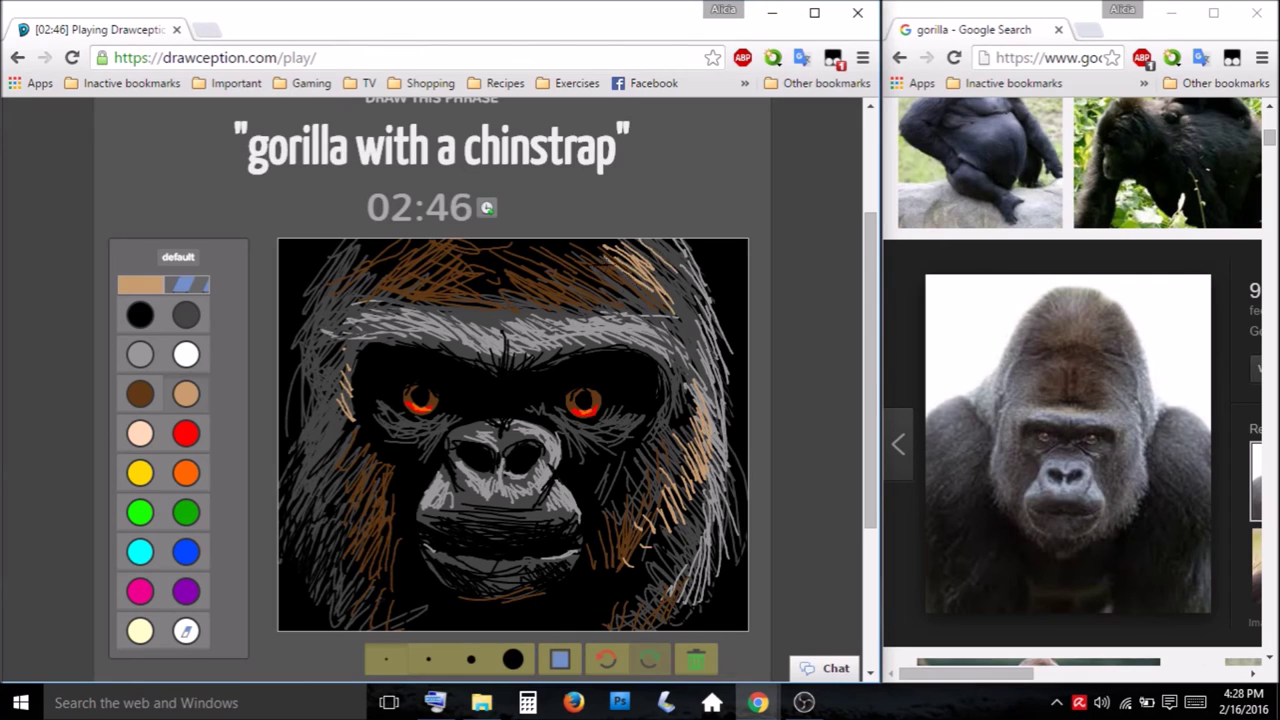
Add tan highlights to the upper right forehead, the right end of the brow ridge and the left temple
{"action": "mouse_move", "coordinate": [598, 268]}
{"action": "left_mouse_down"}
{"action": "mouse_move", "coordinate": [636, 291]}
{"action": "mouse_move", "coordinate": [676, 352]}
{"action": "mouse_move", "coordinate": [676, 382]}
{"action": "left_mouse_up"}
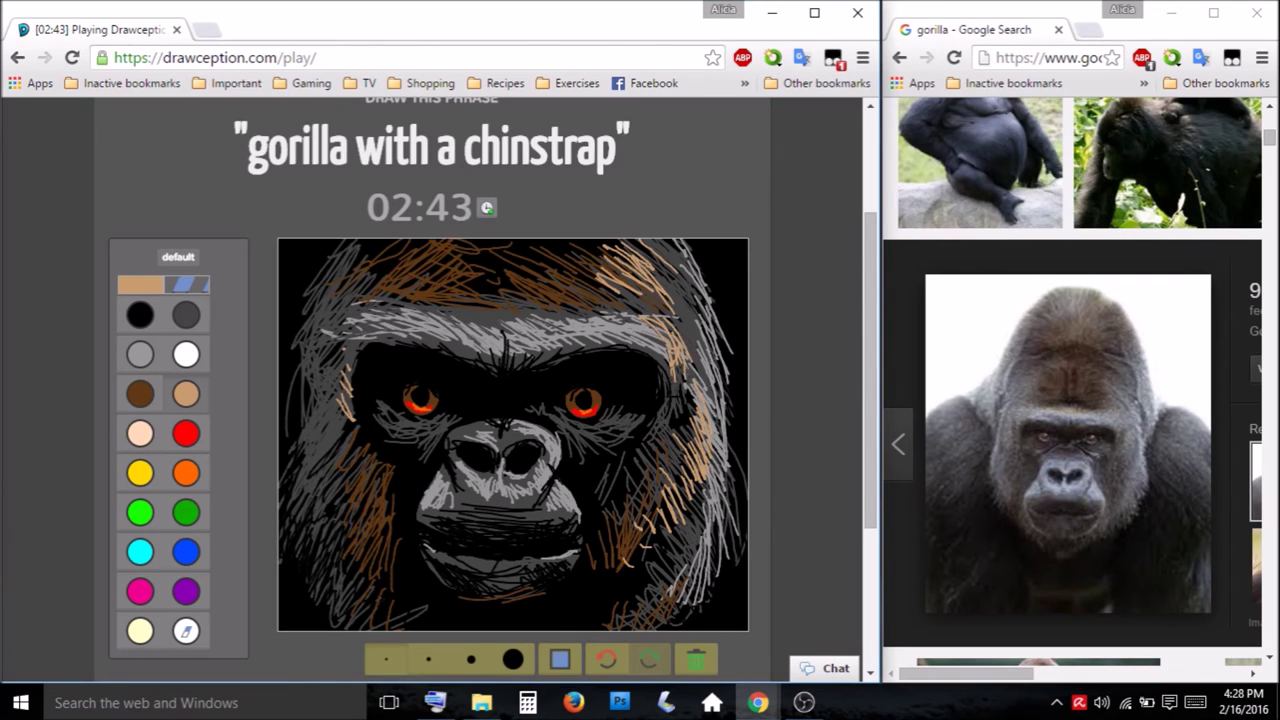
{"action": "mouse_move", "coordinate": [362, 314]}
{"action": "left_mouse_down"}
{"action": "mouse_move", "coordinate": [312, 332]}
{"action": "mouse_move", "coordinate": [330, 318]}
{"action": "left_mouse_up"}
{"action": "left_click_drag", "start_coordinate": [360, 303], "coordinate": [324, 332]}
{"action": "mouse_move", "coordinate": [342, 314]}
{"action": "left_mouse_down"}
{"action": "mouse_move", "coordinate": [311, 349]}
{"action": "mouse_move", "coordinate": [323, 372]}
{"action": "left_mouse_up"}
{"action": "left_click_drag", "start_coordinate": [330, 336], "coordinate": [342, 388]}
Hatch tan highlights into the fur along the outer left cheek down to the jaw
{"action": "left_click_drag", "start_coordinate": [350, 491], "coordinate": [338, 524]}
{"action": "left_click_drag", "start_coordinate": [352, 466], "coordinate": [326, 520]}
{"action": "left_click_drag", "start_coordinate": [350, 447], "coordinate": [316, 482]}
{"action": "left_click_drag", "start_coordinate": [336, 430], "coordinate": [316, 443]}
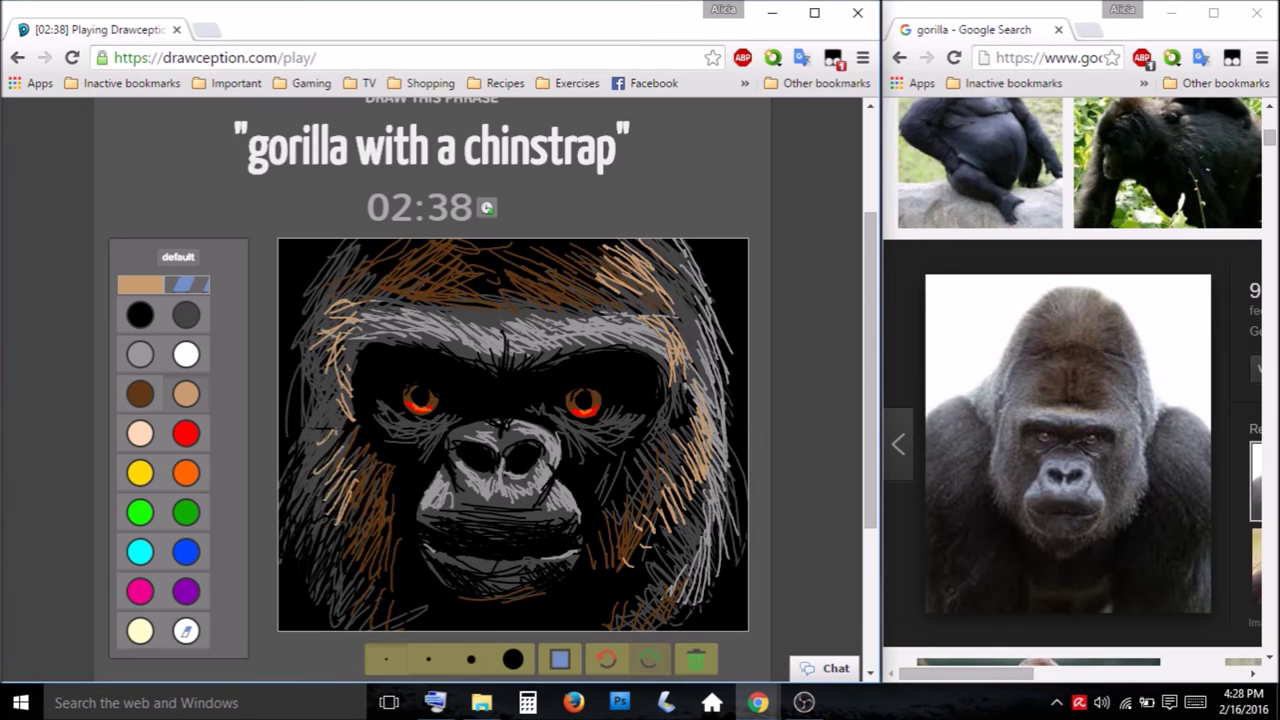
{"action": "left_click_drag", "start_coordinate": [326, 486], "coordinate": [342, 532]}
{"action": "left_click_drag", "start_coordinate": [336, 506], "coordinate": [385, 582]}
Darken the fur on the right cheek and the wrinkles under both eyes with black strokes
{"action": "left_click", "coordinate": [140, 315]}
{"action": "left_click_drag", "start_coordinate": [611, 489], "coordinate": [600, 506]}
{"action": "mouse_move", "coordinate": [634, 494]}
{"action": "left_mouse_down"}
{"action": "mouse_move", "coordinate": [614, 527]}
{"action": "mouse_move", "coordinate": [617, 570]}
{"action": "left_mouse_up"}
{"action": "left_click_drag", "start_coordinate": [548, 414], "coordinate": [592, 448]}
{"action": "left_click_drag", "start_coordinate": [566, 422], "coordinate": [616, 446]}
{"action": "left_click_drag", "start_coordinate": [452, 424], "coordinate": [418, 438]}
{"action": "left_click_drag", "start_coordinate": [412, 433], "coordinate": [389, 439]}
{"action": "left_click_drag", "start_coordinate": [644, 512], "coordinate": [664, 412]}
{"action": "left_click_drag", "start_coordinate": [598, 551], "coordinate": [590, 569]}
Hatch black strokes over the brown and tan fur on the left cheek
{"action": "left_click_drag", "start_coordinate": [394, 511], "coordinate": [373, 523]}
{"action": "left_click_drag", "start_coordinate": [390, 486], "coordinate": [370, 530]}
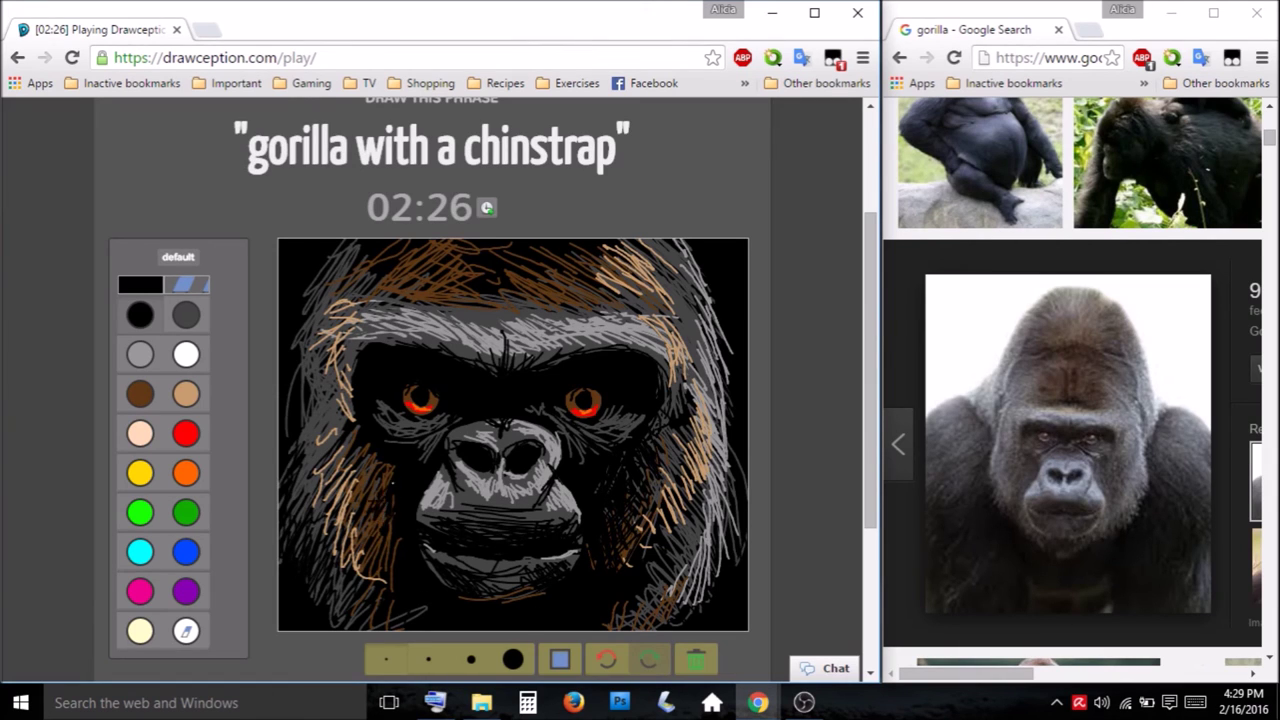
{"action": "left_click_drag", "start_coordinate": [394, 464], "coordinate": [370, 501]}
{"action": "left_click_drag", "start_coordinate": [376, 454], "coordinate": [352, 498]}
{"action": "left_click_drag", "start_coordinate": [354, 440], "coordinate": [342, 470]}
{"action": "left_click_drag", "start_coordinate": [375, 513], "coordinate": [367, 533]}
Break up the brown fur above the middle of the brow ridge with black strokes
{"action": "left_click_drag", "start_coordinate": [463, 298], "coordinate": [564, 308]}
{"action": "mouse_move", "coordinate": [488, 300]}
{"action": "left_mouse_down"}
{"action": "mouse_move", "coordinate": [564, 312]}
{"action": "mouse_move", "coordinate": [520, 289]}
{"action": "left_mouse_up"}
{"action": "left_click_drag", "start_coordinate": [542, 296], "coordinate": [505, 269]}
{"action": "left_click_drag", "start_coordinate": [517, 305], "coordinate": [541, 332]}
{"action": "mouse_move", "coordinate": [540, 306]}
{"action": "left_mouse_down"}
{"action": "mouse_move", "coordinate": [488, 332]}
{"action": "mouse_move", "coordinate": [430, 324]}
{"action": "left_mouse_up"}
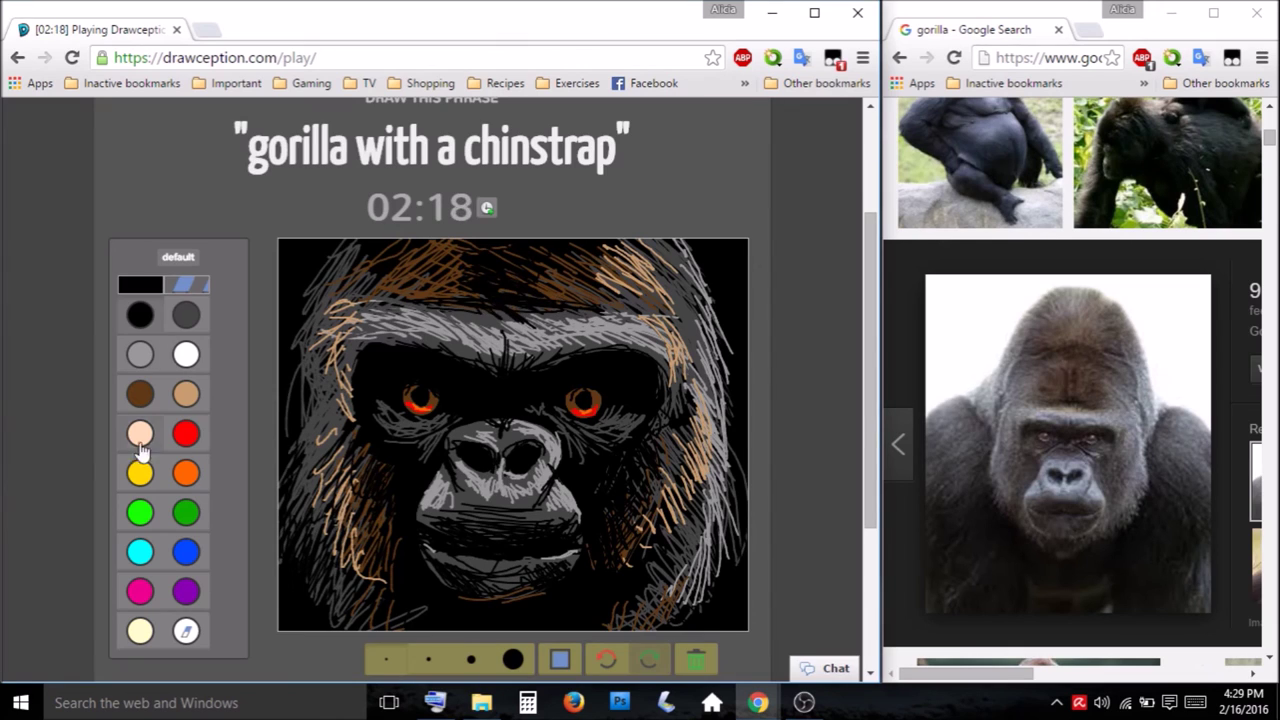
Hatch peach highlights across the centre of the brow ridge
{"action": "left_click", "coordinate": [140, 438]}
{"action": "left_click_drag", "start_coordinate": [509, 334], "coordinate": [572, 320]}
{"action": "mouse_move", "coordinate": [510, 325]}
{"action": "left_mouse_down"}
{"action": "mouse_move", "coordinate": [560, 322]}
{"action": "mouse_move", "coordinate": [492, 314]}
{"action": "left_mouse_up"}
{"action": "left_click_drag", "start_coordinate": [504, 338], "coordinate": [444, 316]}
{"action": "mouse_move", "coordinate": [462, 330]}
{"action": "left_mouse_down"}
{"action": "mouse_move", "coordinate": [414, 314]}
{"action": "mouse_move", "coordinate": [426, 318]}
{"action": "left_mouse_up"}
{"action": "left_click_drag", "start_coordinate": [490, 326], "coordinate": [456, 309]}
{"action": "mouse_move", "coordinate": [511, 329]}
{"action": "left_mouse_down"}
{"action": "mouse_move", "coordinate": [522, 311]}
{"action": "mouse_move", "coordinate": [600, 318]}
{"action": "mouse_move", "coordinate": [552, 332]}
{"action": "left_mouse_up"}
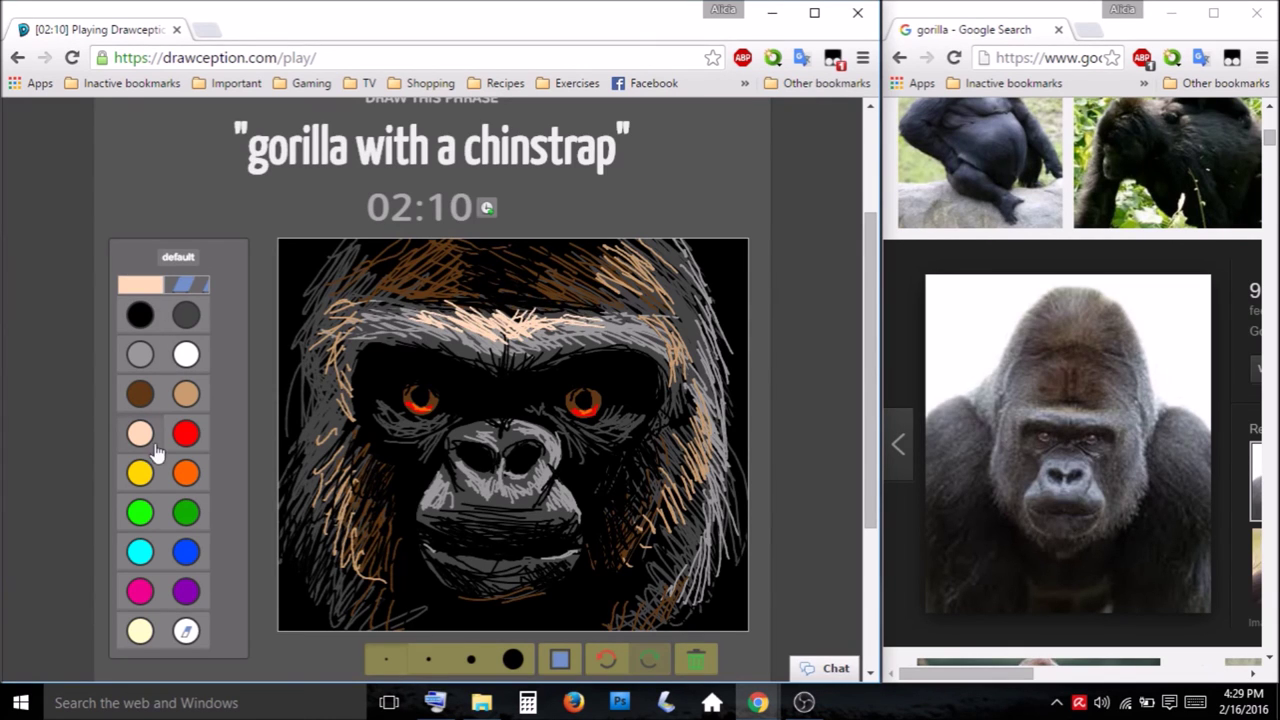
Add light grey highlights to the wrinkles beneath both eyes
{"action": "left_click", "coordinate": [140, 354]}
{"action": "mouse_move", "coordinate": [410, 428]}
{"action": "left_mouse_down"}
{"action": "mouse_move", "coordinate": [446, 421]}
{"action": "mouse_move", "coordinate": [400, 427]}
{"action": "left_mouse_up"}
{"action": "left_click_drag", "start_coordinate": [407, 425], "coordinate": [391, 417]}
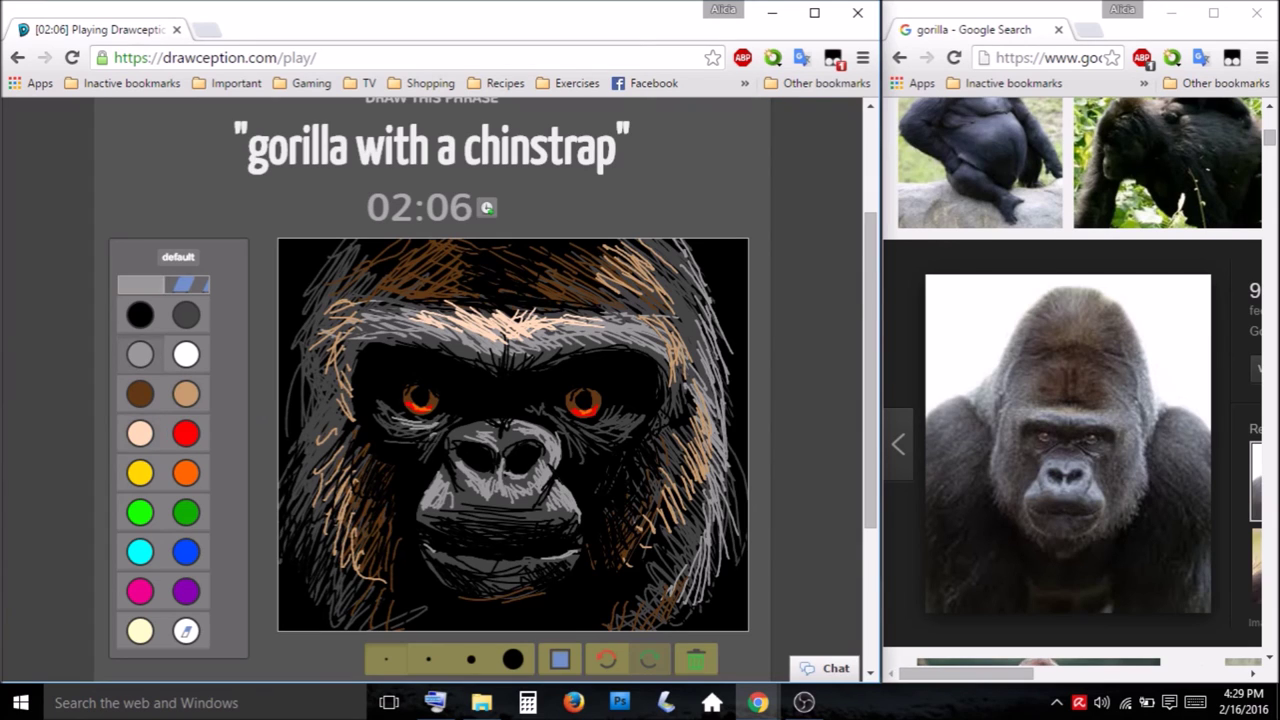
{"action": "left_click_drag", "start_coordinate": [607, 430], "coordinate": [619, 418]}
{"action": "left_click_drag", "start_coordinate": [560, 418], "coordinate": [608, 432]}
{"action": "left_click_drag", "start_coordinate": [588, 432], "coordinate": [614, 424]}
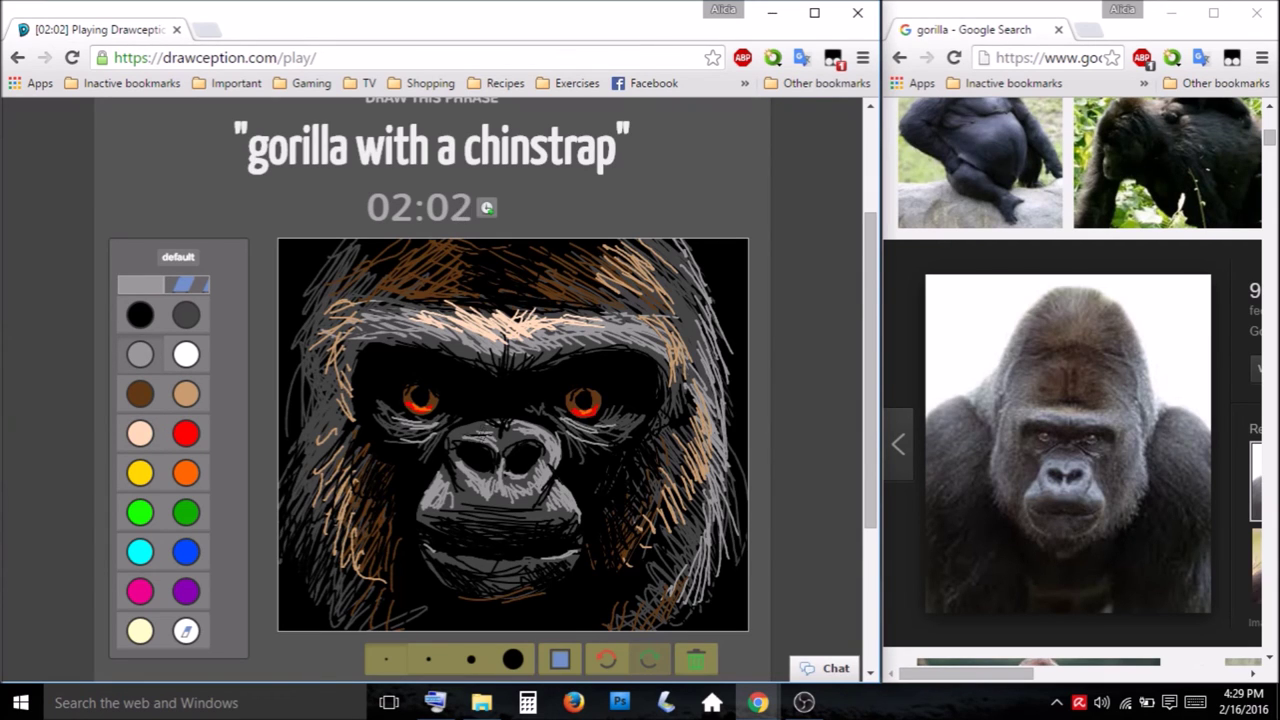
Add white highlights around the nostrils and along the upper edge of the central brow ridge
{"action": "left_click", "coordinate": [186, 354]}
{"action": "mouse_move", "coordinate": [528, 480]}
{"action": "left_mouse_down"}
{"action": "mouse_move", "coordinate": [494, 490]}
{"action": "mouse_move", "coordinate": [462, 472]}
{"action": "mouse_move", "coordinate": [482, 485]}
{"action": "left_mouse_up"}
{"action": "left_click_drag", "start_coordinate": [526, 427], "coordinate": [549, 441]}
{"action": "left_click_drag", "start_coordinate": [494, 433], "coordinate": [470, 433]}
{"action": "mouse_move", "coordinate": [494, 326]}
{"action": "left_mouse_down"}
{"action": "mouse_move", "coordinate": [440, 318]}
{"action": "mouse_move", "coordinate": [526, 306]}
{"action": "mouse_move", "coordinate": [606, 320]}
{"action": "left_mouse_up"}
Stroke white rim-light hairs along the outer right edge of the head and cheek fur
{"action": "left_click_drag", "start_coordinate": [713, 377], "coordinate": [668, 240]}
{"action": "left_click_drag", "start_coordinate": [692, 324], "coordinate": [712, 428]}
{"action": "left_click_drag", "start_coordinate": [700, 384], "coordinate": [736, 564]}
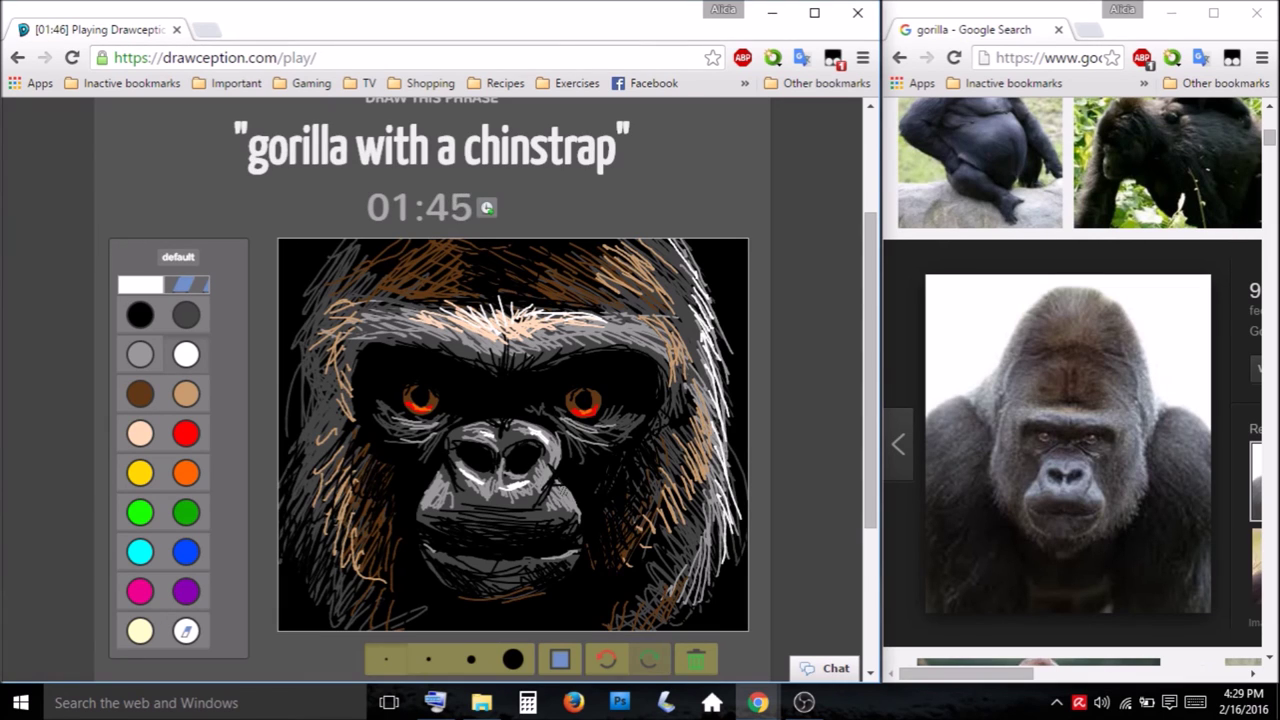
Add small white dabs on the right side of the muzzle and light grey strokes on the central brow ridge
{"action": "left_click_drag", "start_coordinate": [562, 490], "coordinate": [575, 510]}
{"action": "left_click_drag", "start_coordinate": [566, 508], "coordinate": [553, 498]}
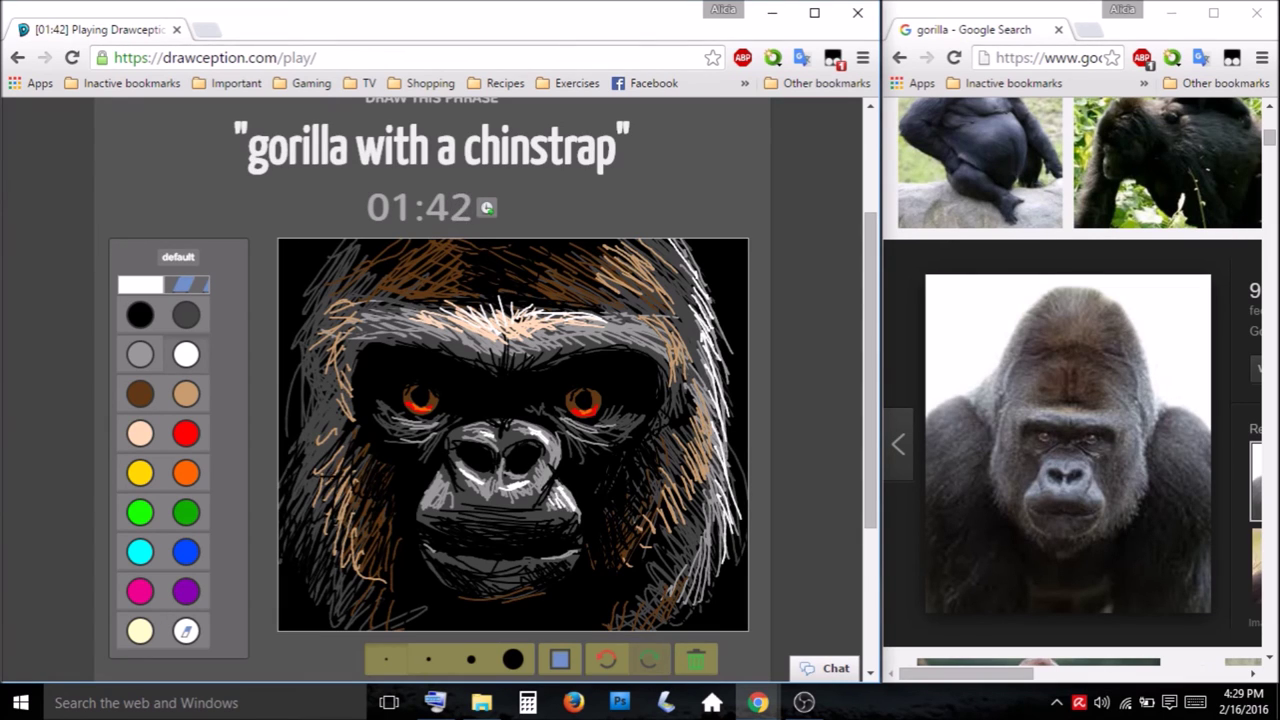
{"action": "left_click", "coordinate": [155, 354]}
{"action": "mouse_move", "coordinate": [492, 342]}
{"action": "left_mouse_down"}
{"action": "mouse_move", "coordinate": [462, 312]}
{"action": "mouse_move", "coordinate": [530, 338]}
{"action": "mouse_move", "coordinate": [598, 320]}
{"action": "left_mouse_up"}
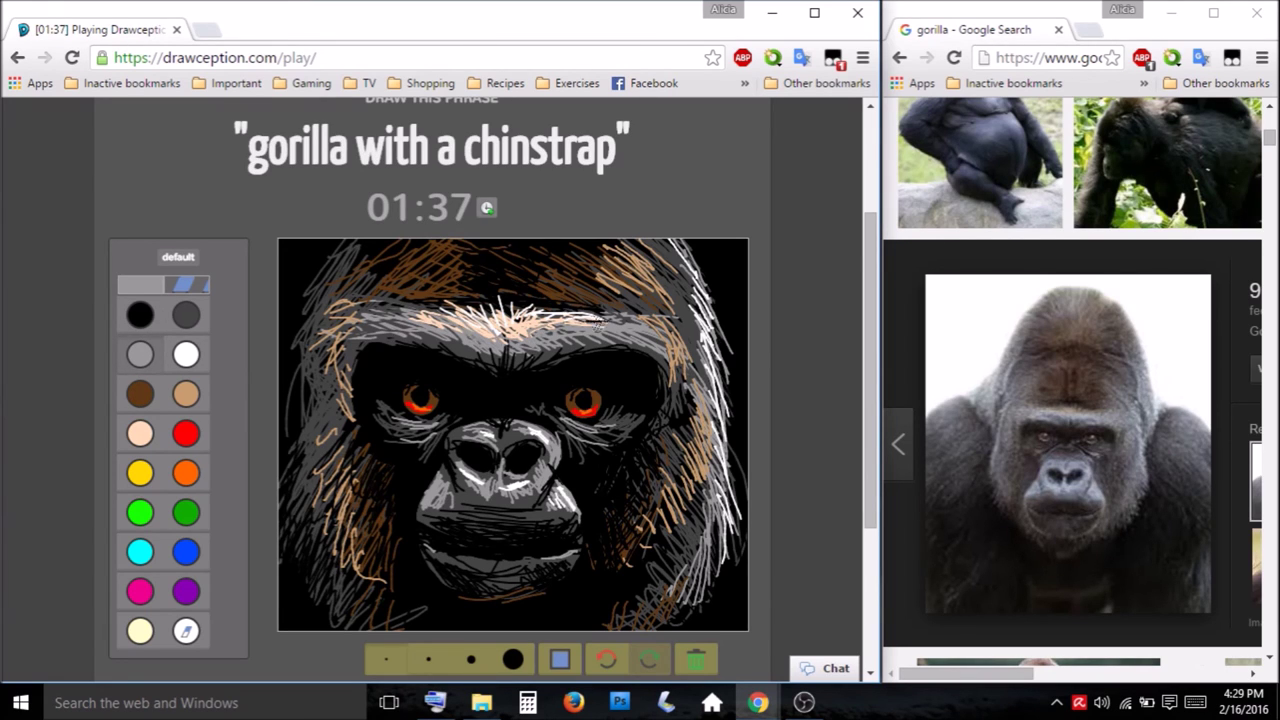
Darken the tan fur on the upper right forehead and the fur on the upper left forehead with black strokes
{"action": "left_click", "coordinate": [140, 315]}
{"action": "left_click_drag", "start_coordinate": [577, 263], "coordinate": [632, 303]}
{"action": "mouse_move", "coordinate": [581, 251]}
{"action": "left_mouse_down"}
{"action": "mouse_move", "coordinate": [636, 291]}
{"action": "mouse_move", "coordinate": [635, 279]}
{"action": "left_mouse_up"}
{"action": "left_click_drag", "start_coordinate": [615, 239], "coordinate": [647, 265]}
{"action": "left_click_drag", "start_coordinate": [384, 252], "coordinate": [340, 290]}
{"action": "left_click_drag", "start_coordinate": [366, 256], "coordinate": [330, 288]}
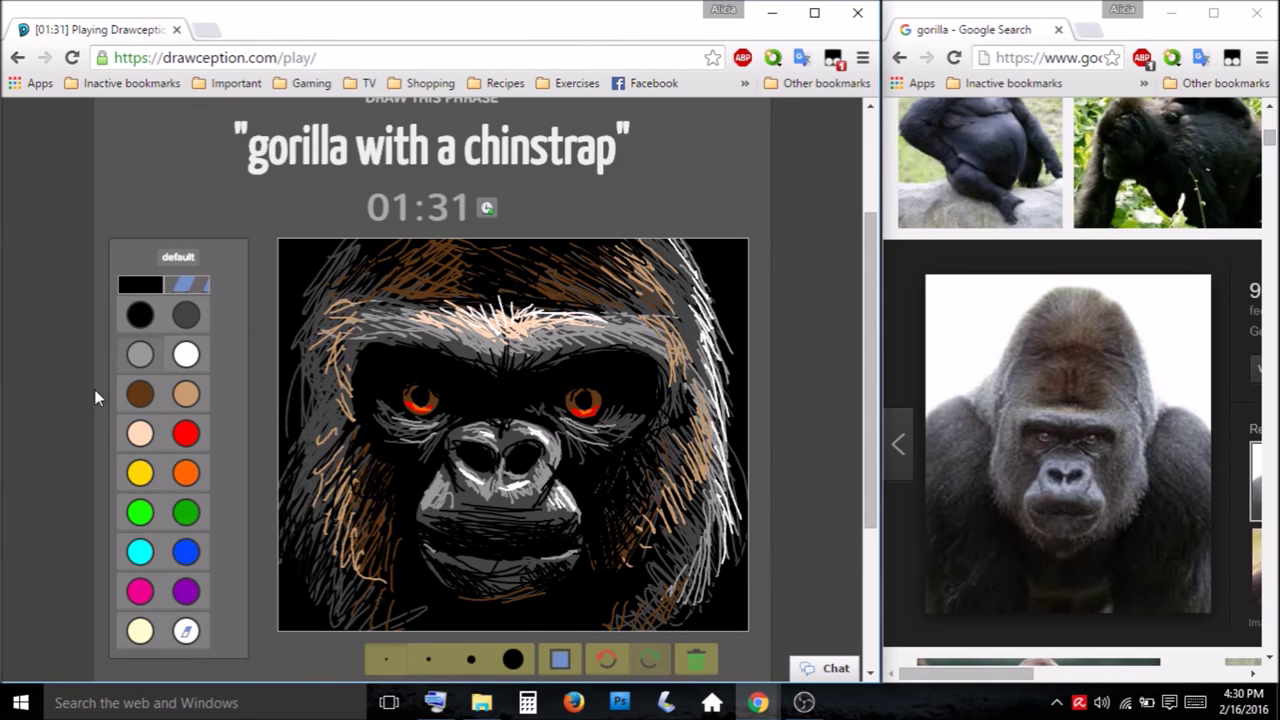
Place white glints in the pupils of both eyes
{"action": "left_click", "coordinate": [188, 358]}
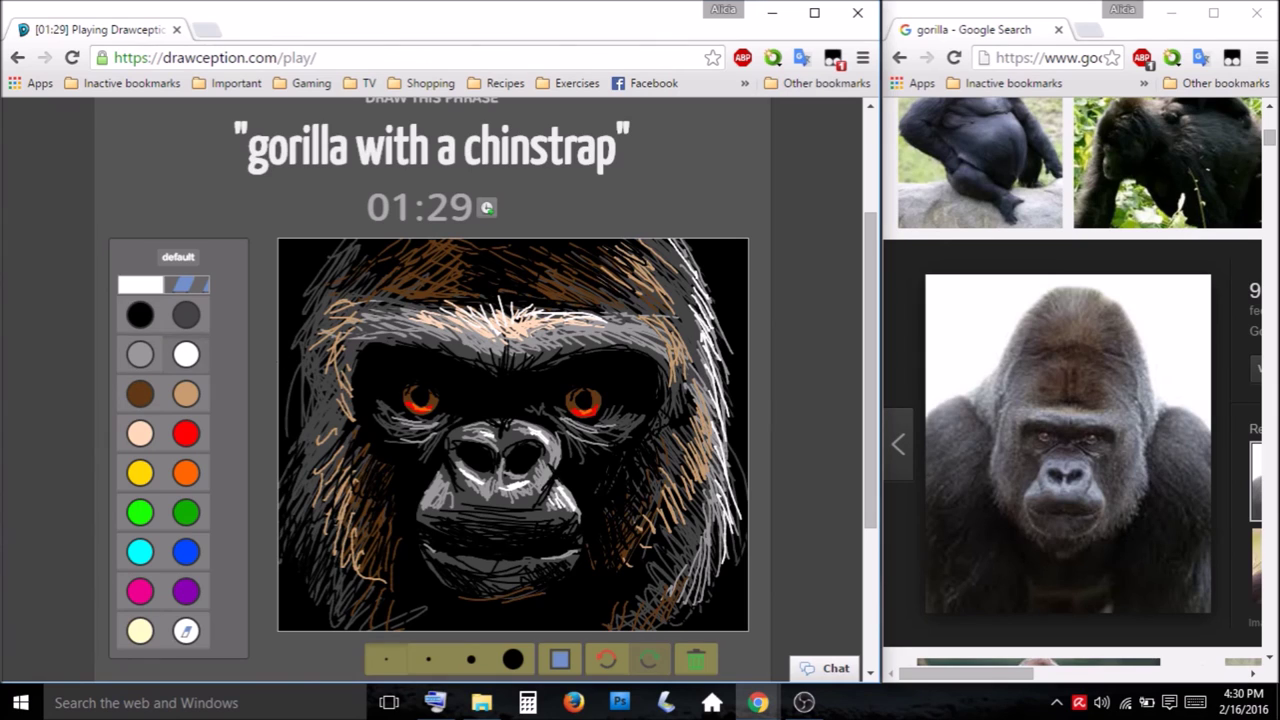
{"action": "left_click", "coordinate": [415, 391]}
Paint a solid peach chin cup under the gorilla's chin with a larger brush
{"action": "left_click", "coordinate": [140, 433]}
{"action": "left_click", "coordinate": [487, 667]}
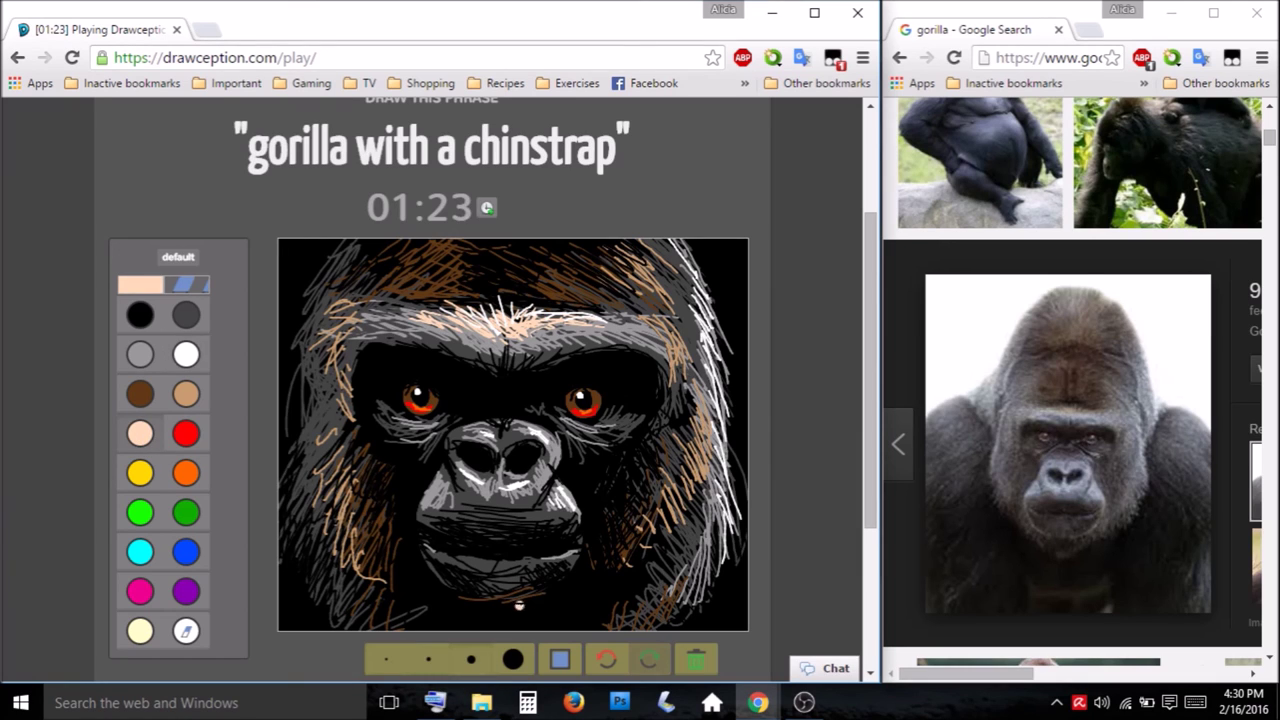
{"action": "mouse_move", "coordinate": [545, 596]}
{"action": "left_mouse_down"}
{"action": "mouse_move", "coordinate": [448, 598]}
{"action": "mouse_move", "coordinate": [545, 596]}
{"action": "mouse_move", "coordinate": [450, 606]}
{"action": "mouse_move", "coordinate": [493, 603]}
{"action": "left_mouse_up"}
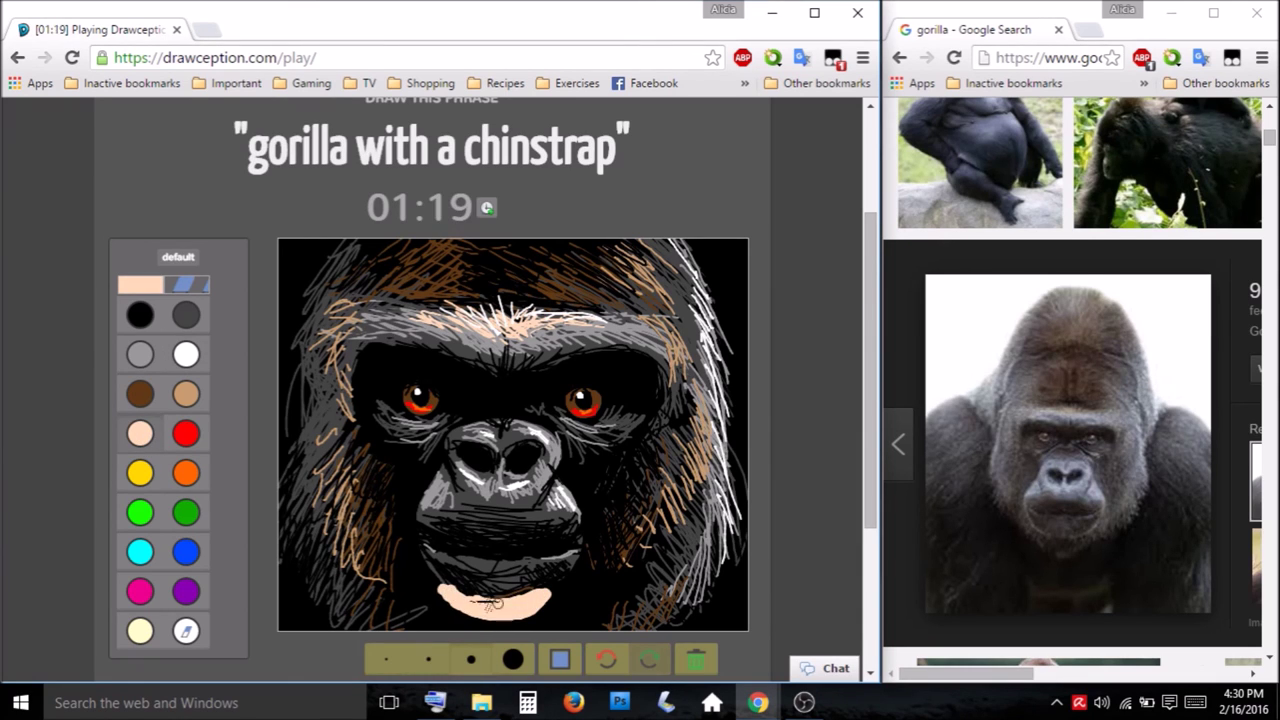
Paint tan straps running from both ends of the chin cup up across the left and right cheeks
{"action": "left_click", "coordinate": [186, 393]}
{"action": "left_click", "coordinate": [428, 660]}
{"action": "mouse_move", "coordinate": [398, 558]}
{"action": "left_mouse_down"}
{"action": "mouse_move", "coordinate": [443, 593]}
{"action": "mouse_move", "coordinate": [348, 526]}
{"action": "mouse_move", "coordinate": [372, 546]}
{"action": "left_mouse_up"}
{"action": "left_click_drag", "start_coordinate": [548, 597], "coordinate": [650, 548]}
{"action": "left_click_drag", "start_coordinate": [641, 555], "coordinate": [669, 525]}
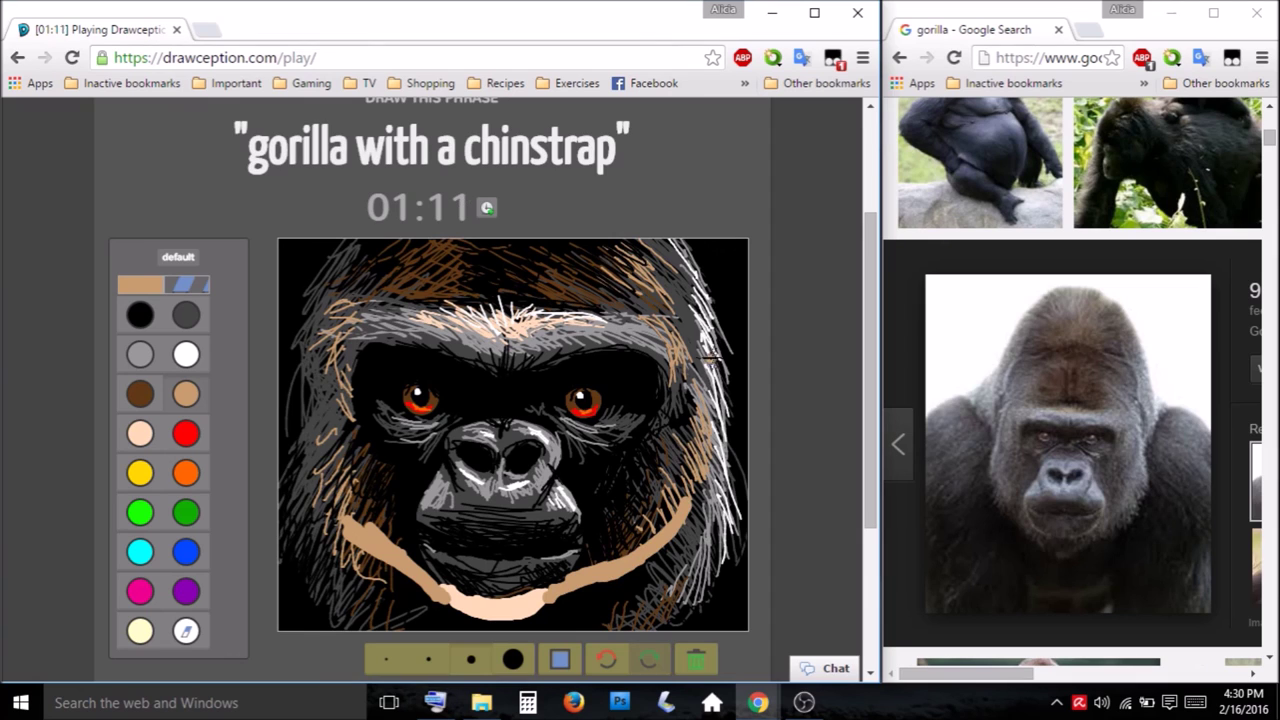